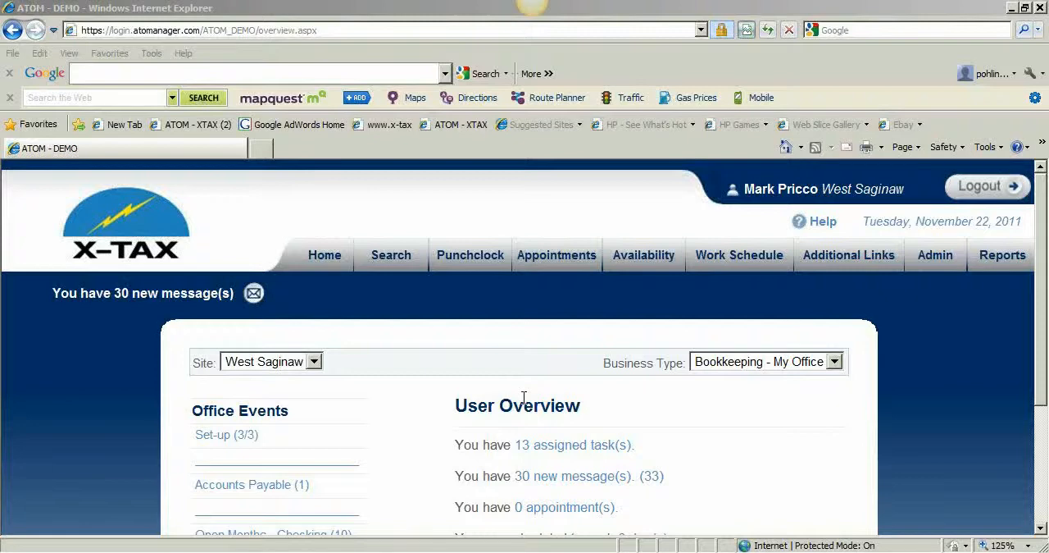
Search for the client with 2011ck in the SSN / ITIN / EIN field.
click(391, 260)
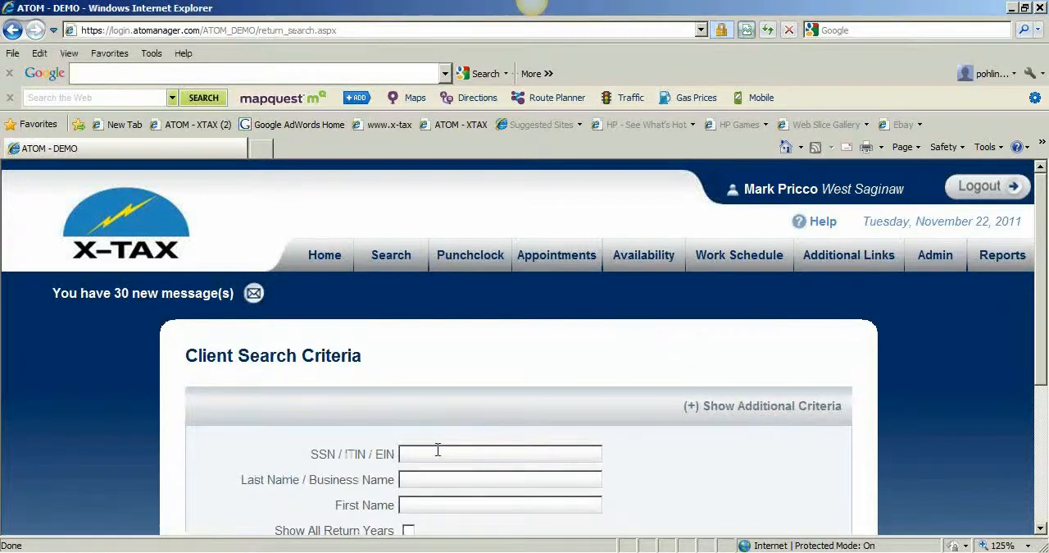
key(Return)
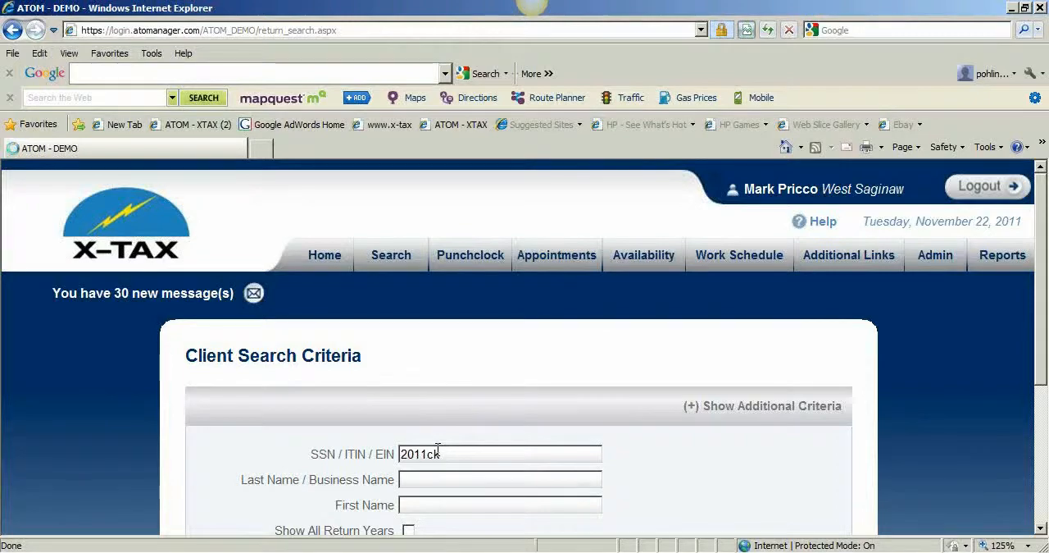
Open the CHECKING ACCOUNT client record from the return results.
scroll(574, 483, down, 5)
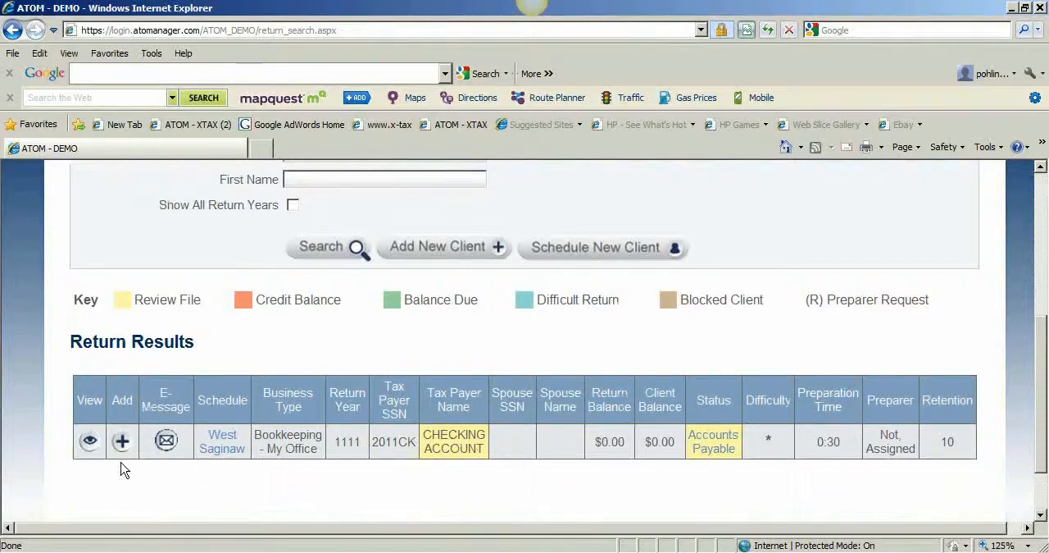
click(89, 443)
scroll(90, 444, down, 10)
scroll(90, 442, down, 5)
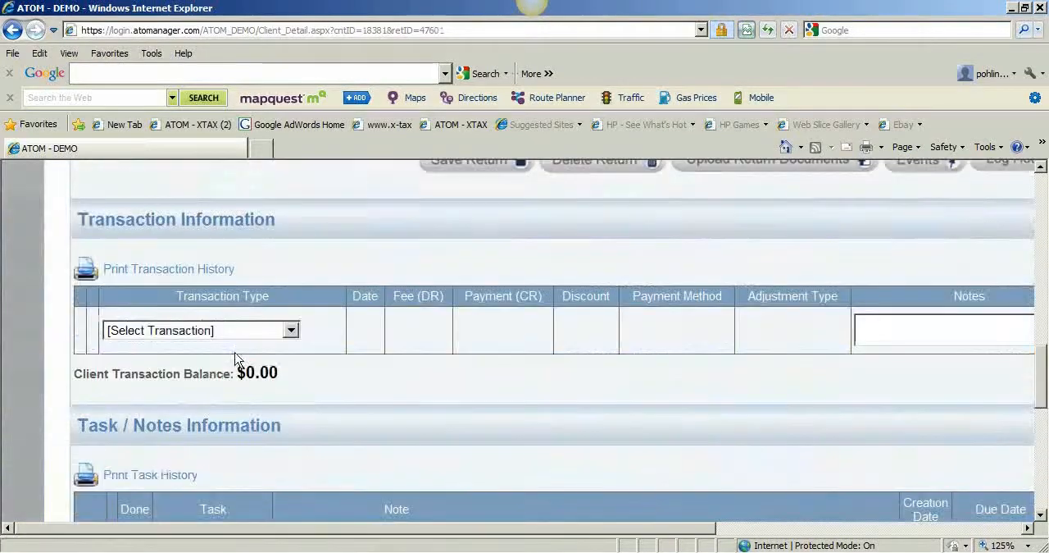
click(290, 330)
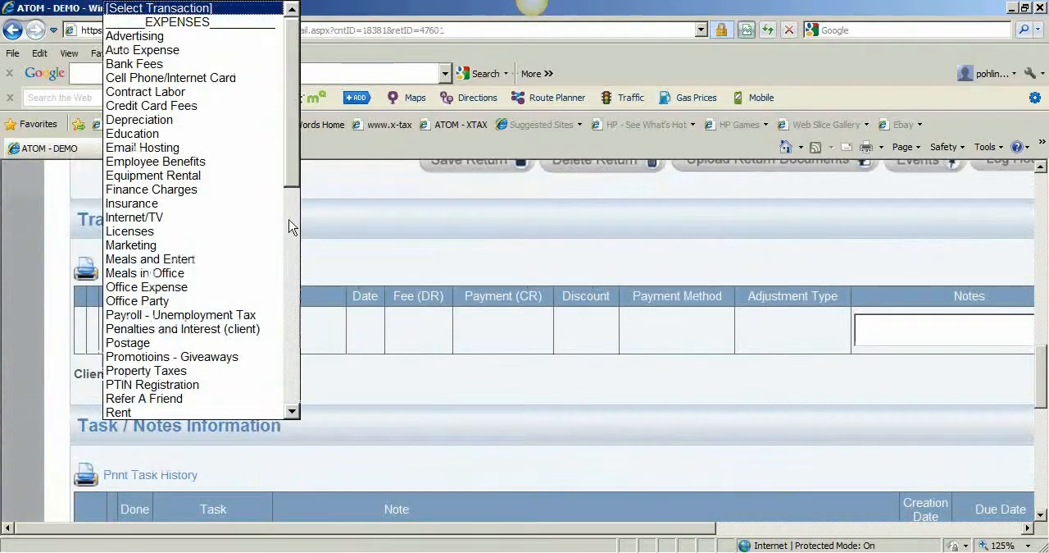
drag(293, 187, 291, 164)
click(335, 328)
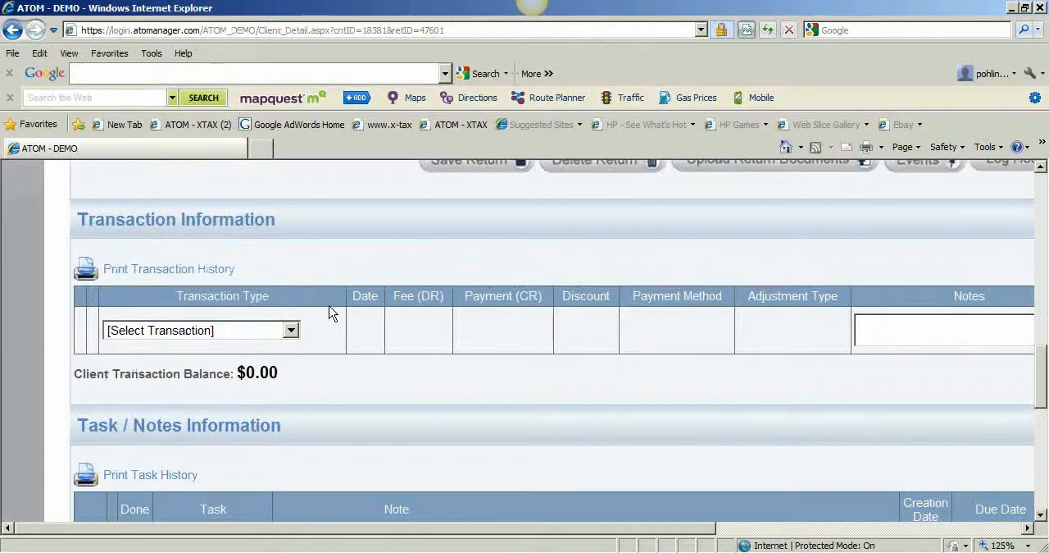
Fill in a new Utilities transaction dated 11/25/2011 with a fee of 128.41.
click(290, 330)
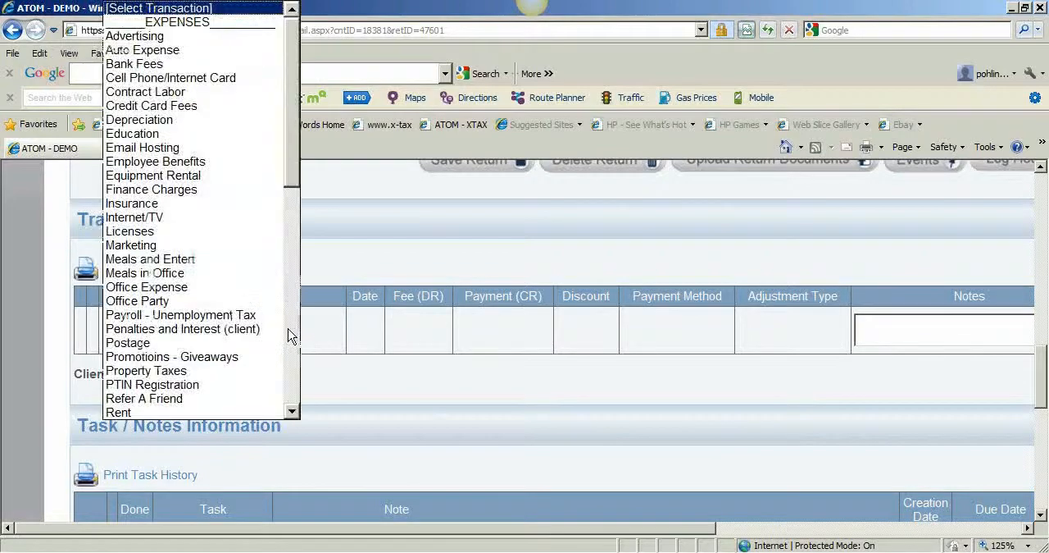
drag(291, 205, 295, 336)
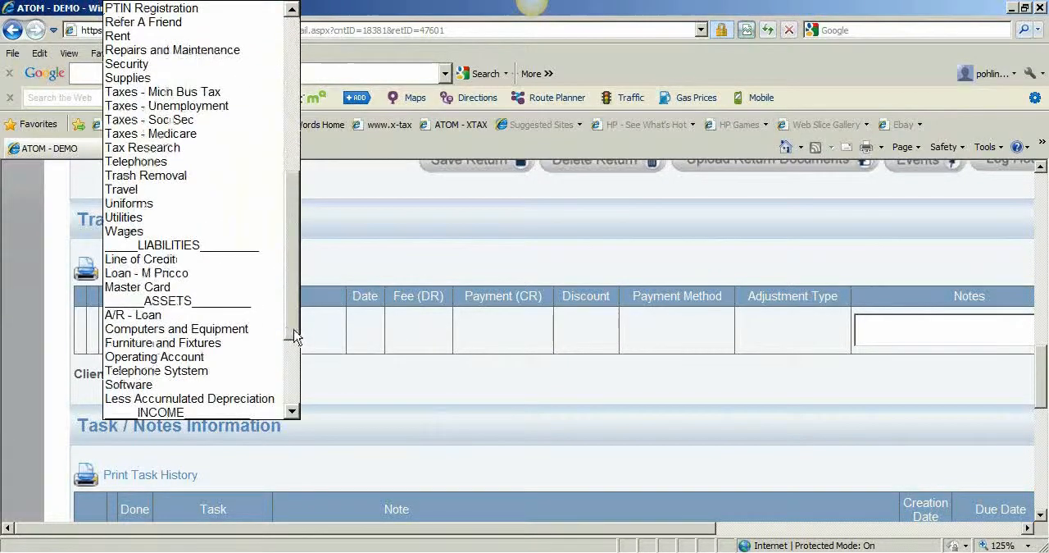
click(225, 218)
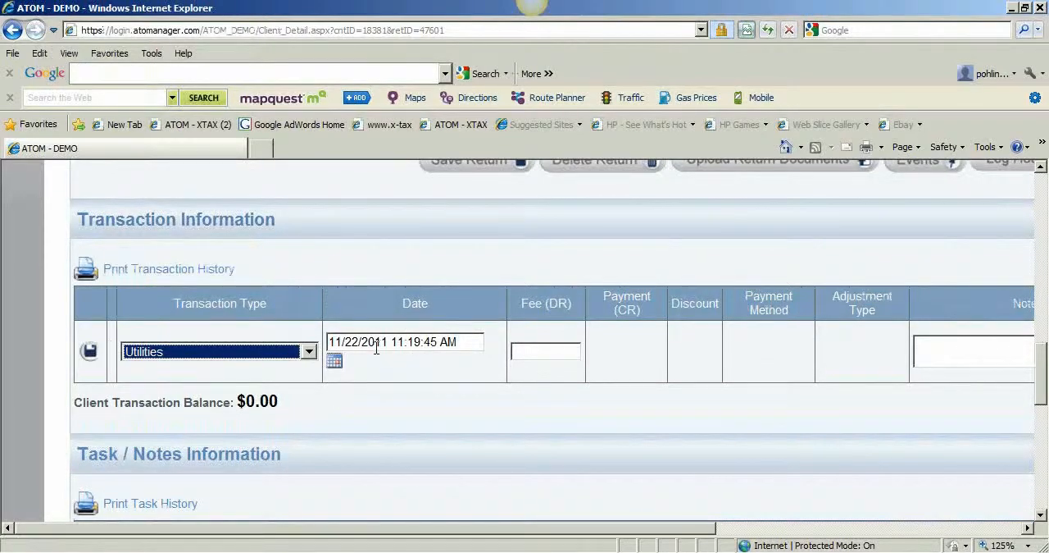
click(334, 360)
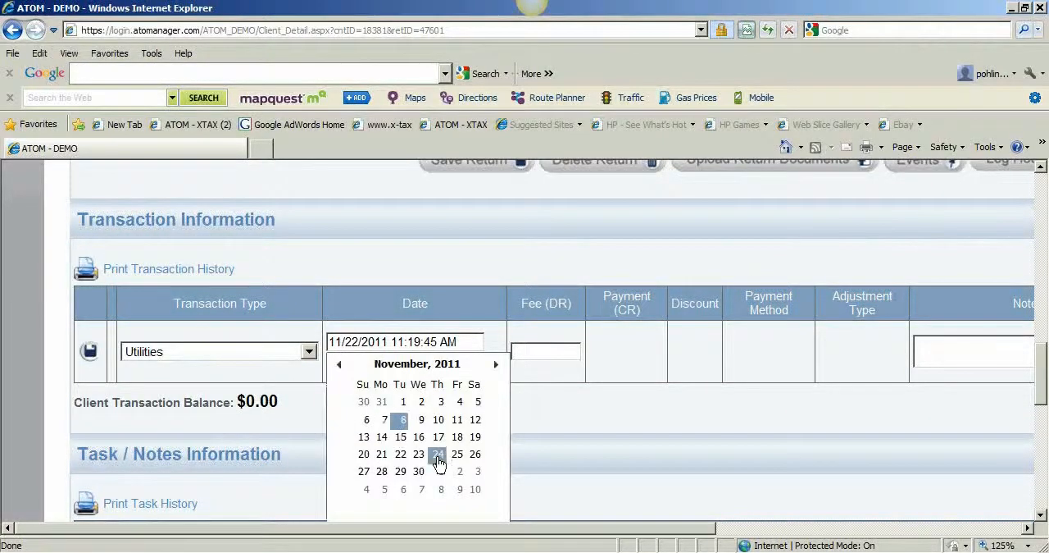
click(471, 456)
click(550, 351)
text(128.41)
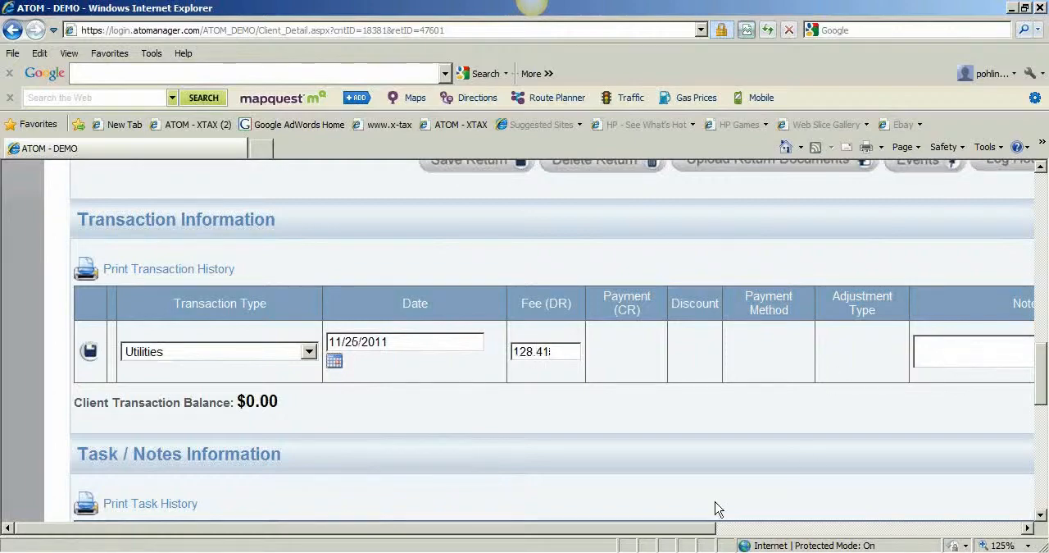
Enter "Consumers Energy 6376" as the Utilities transaction's note and save the transaction.
scroll(807, 459, right, 4)
click(794, 347)
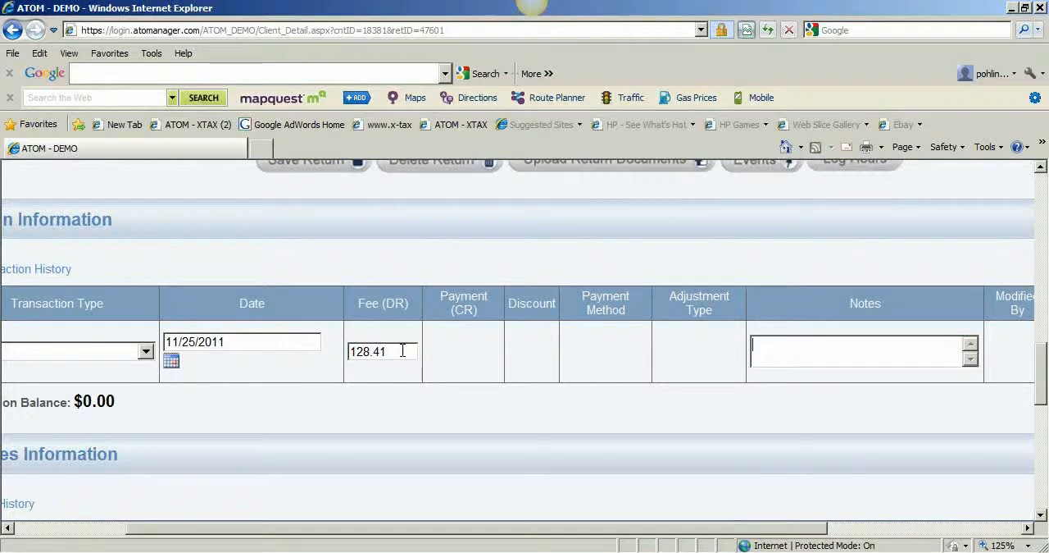
text(Consumers E)
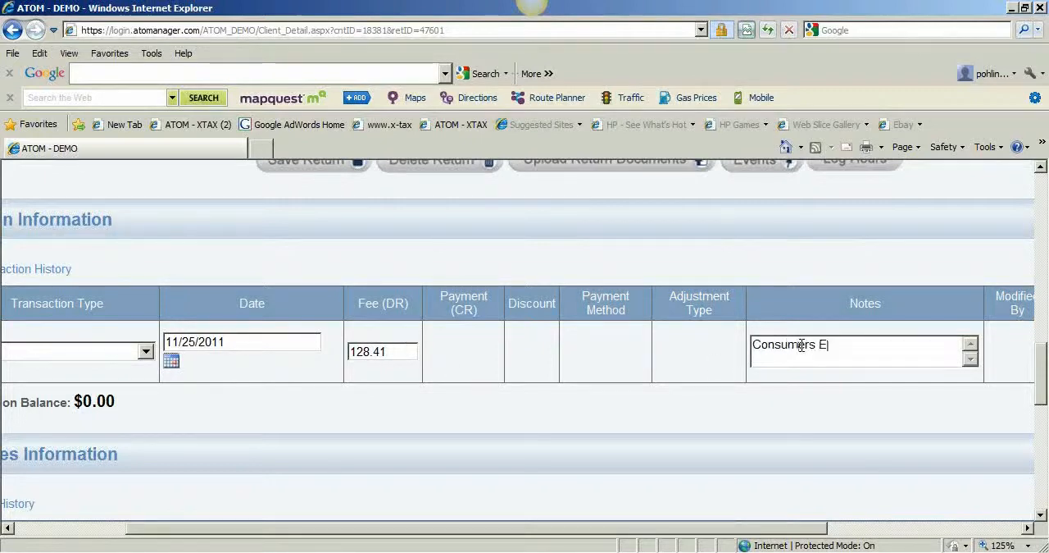
text(nergy)
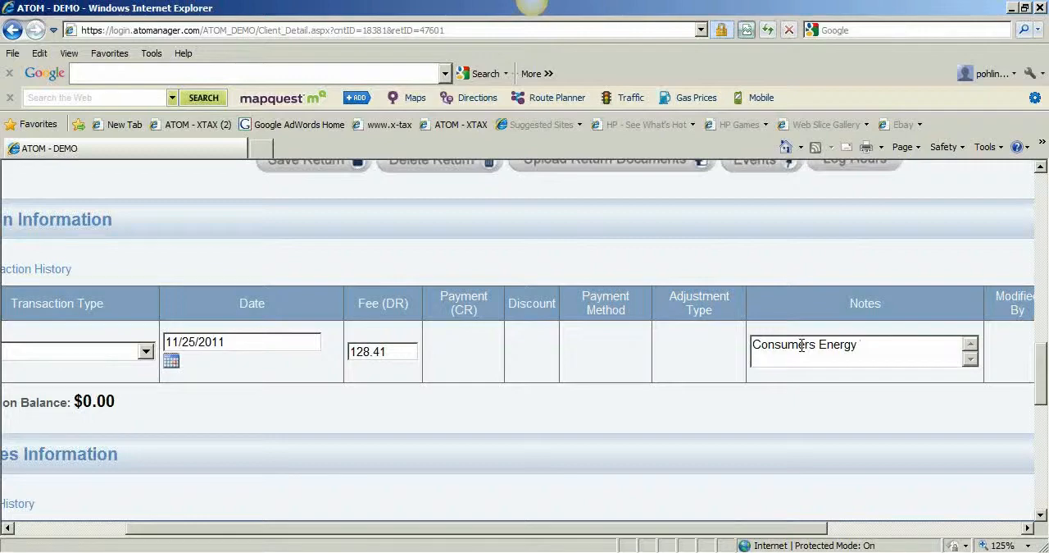
text(6376)
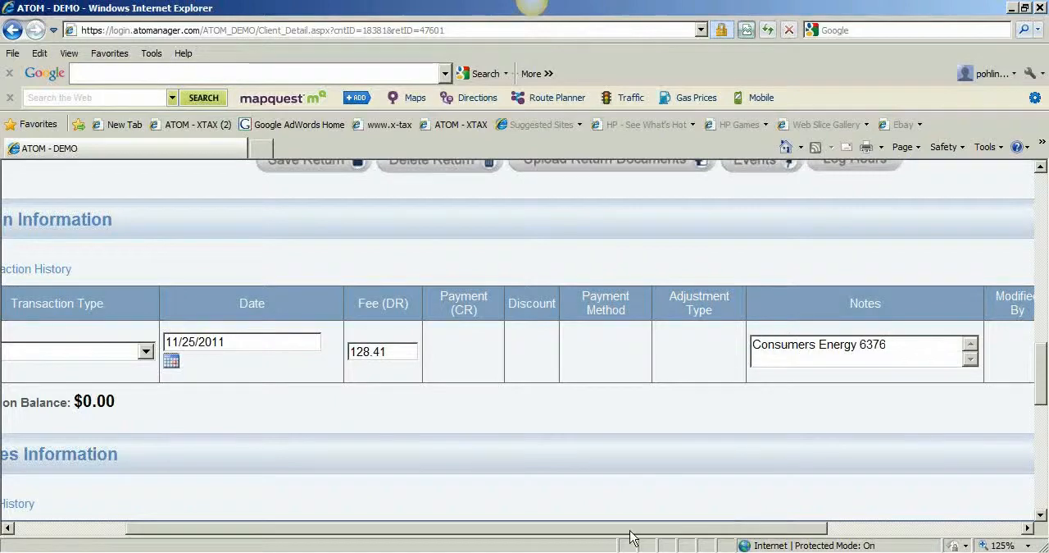
drag(317, 528, 205, 529)
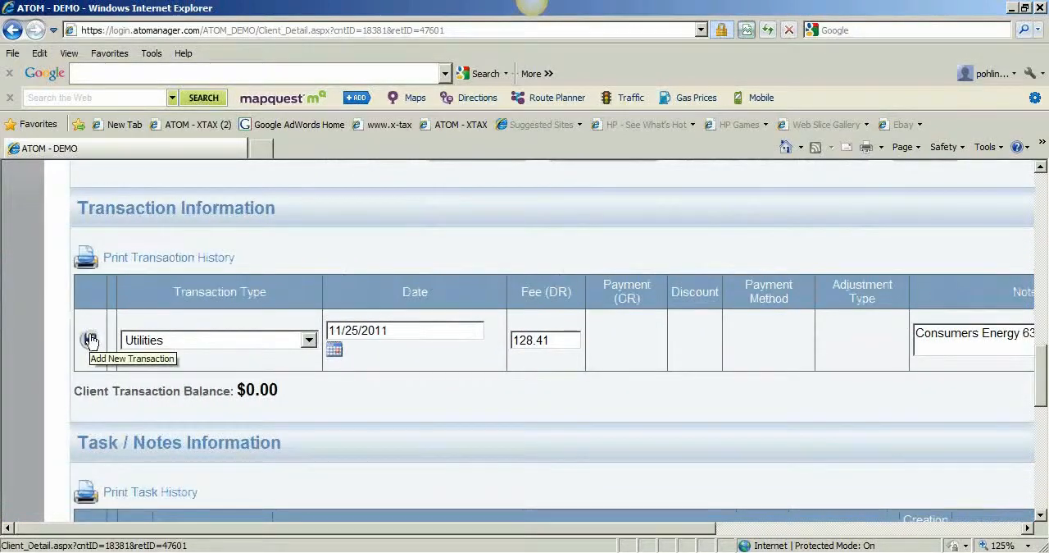
click(90, 339)
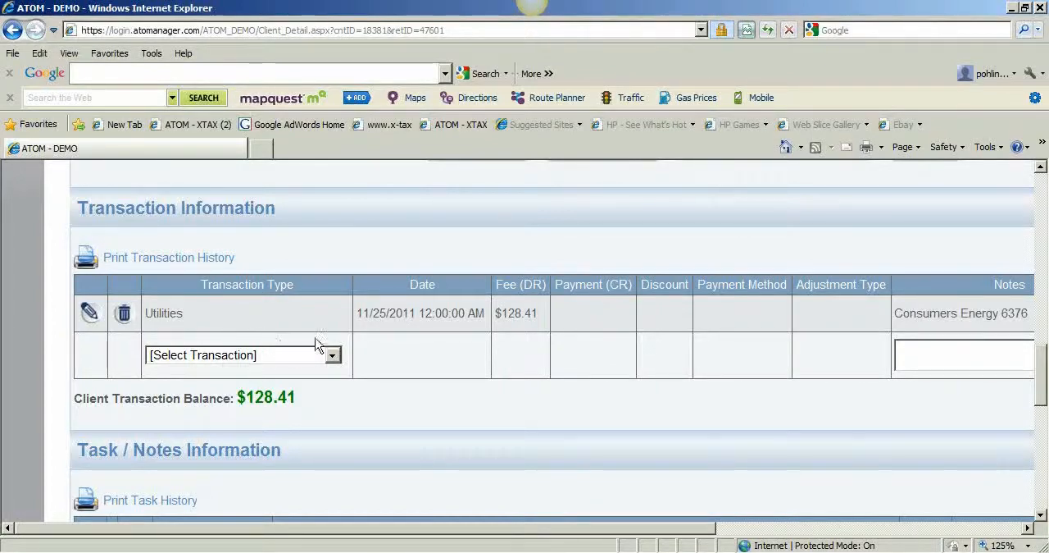
Start uploading a return document and choose the scanned PDF 2011_11_22_11_21_13, sorting the scans folder by modification date.
scroll(354, 368, up, 2)
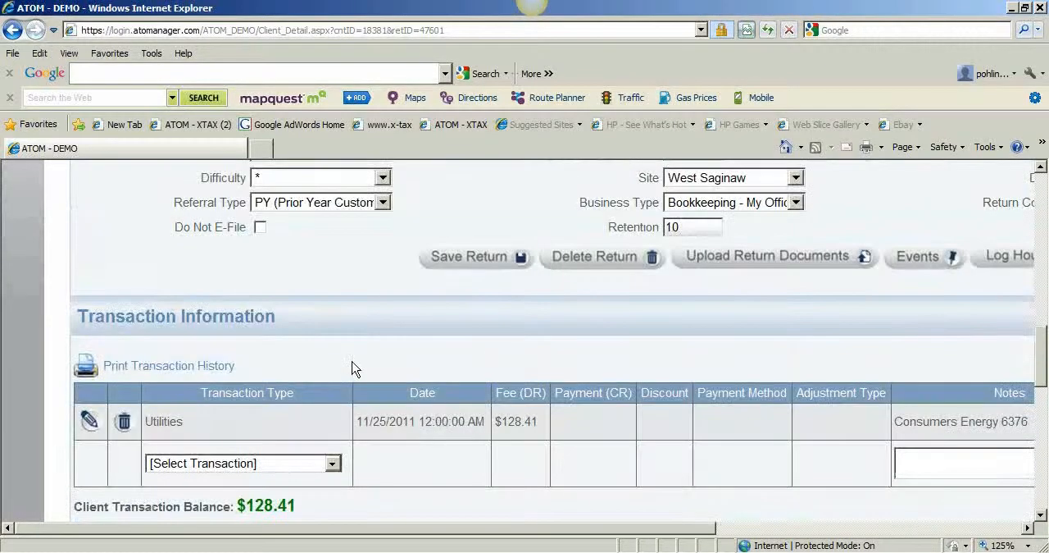
click(742, 262)
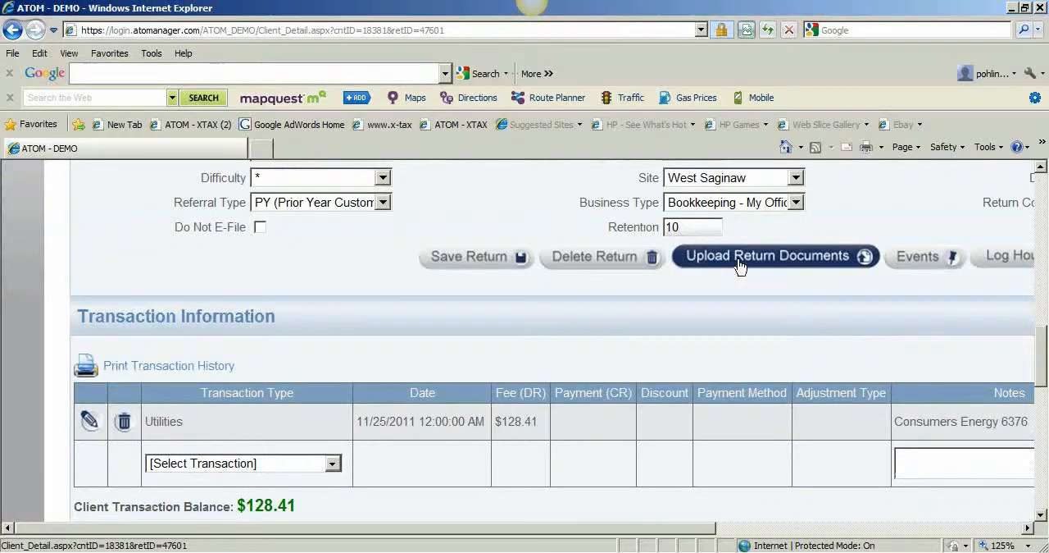
scroll(533, 422, down, 2)
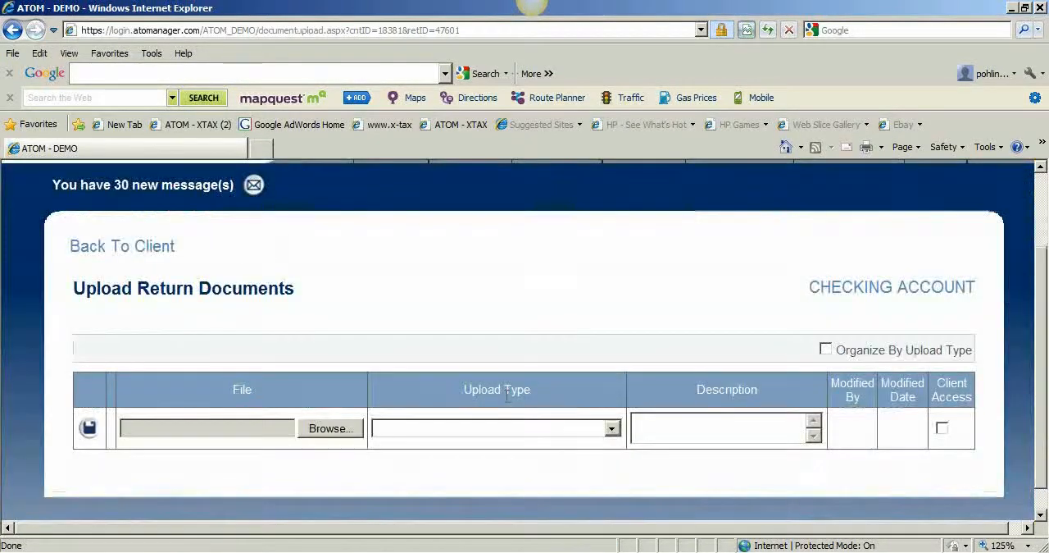
click(335, 431)
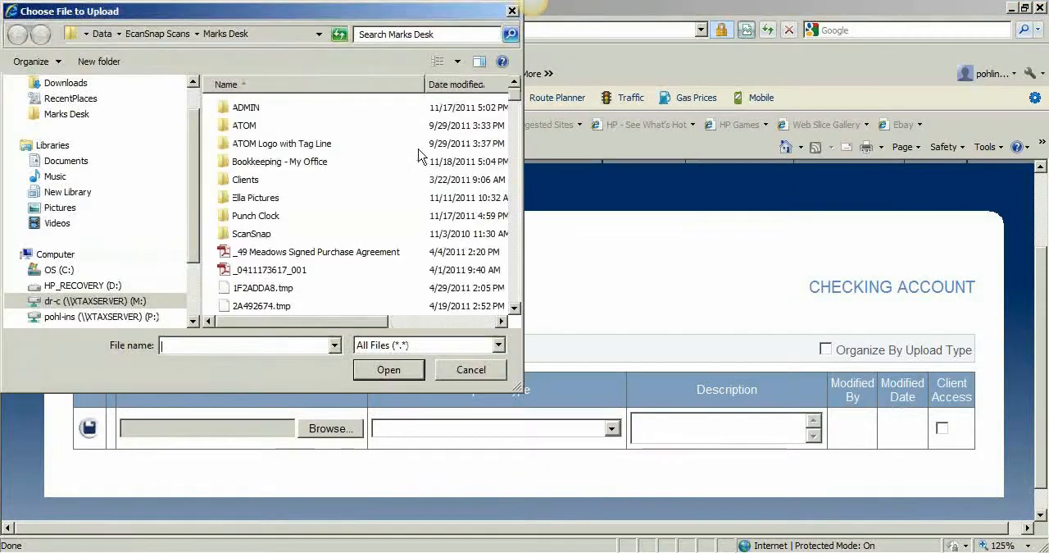
click(62, 120)
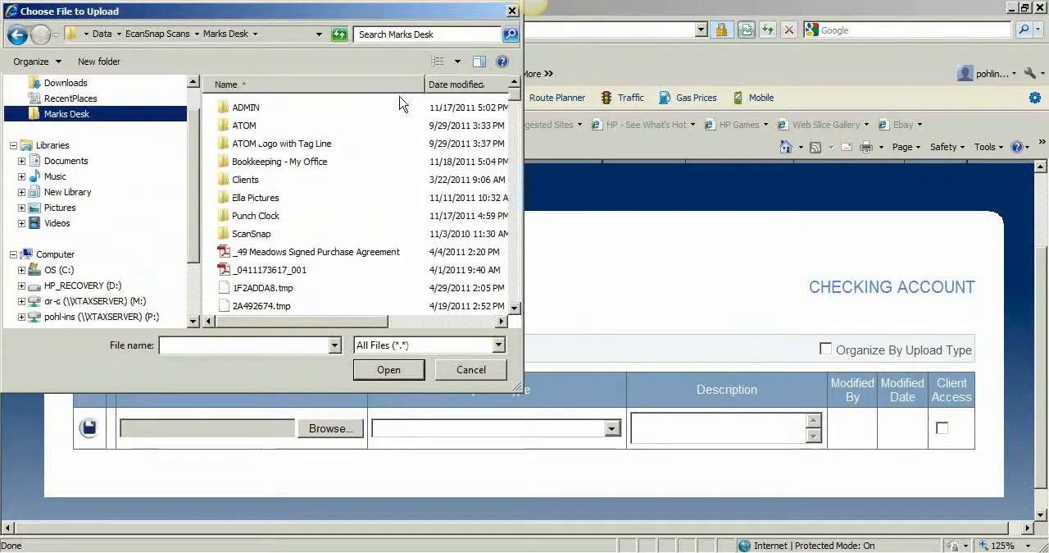
click(451, 85)
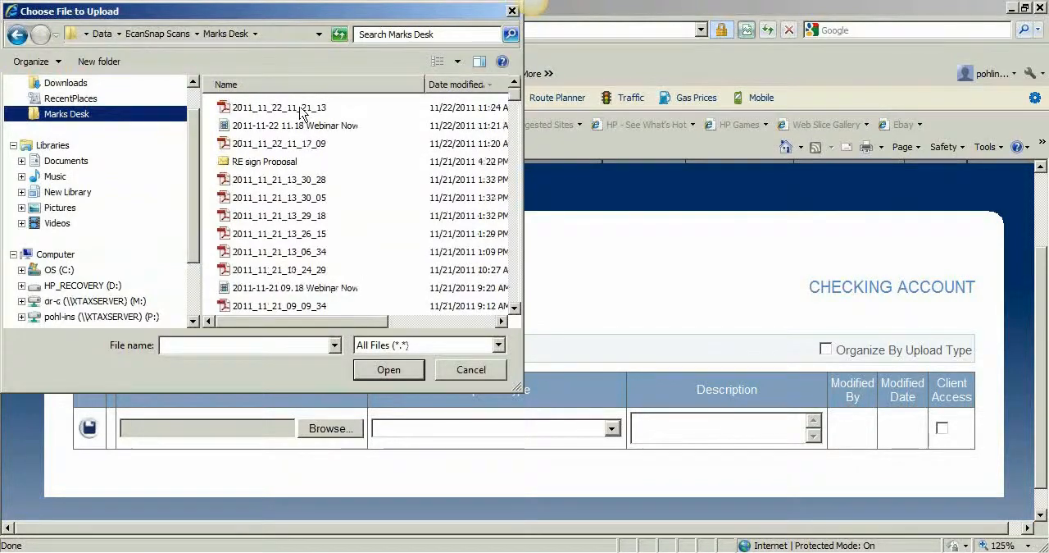
double_click(301, 107)
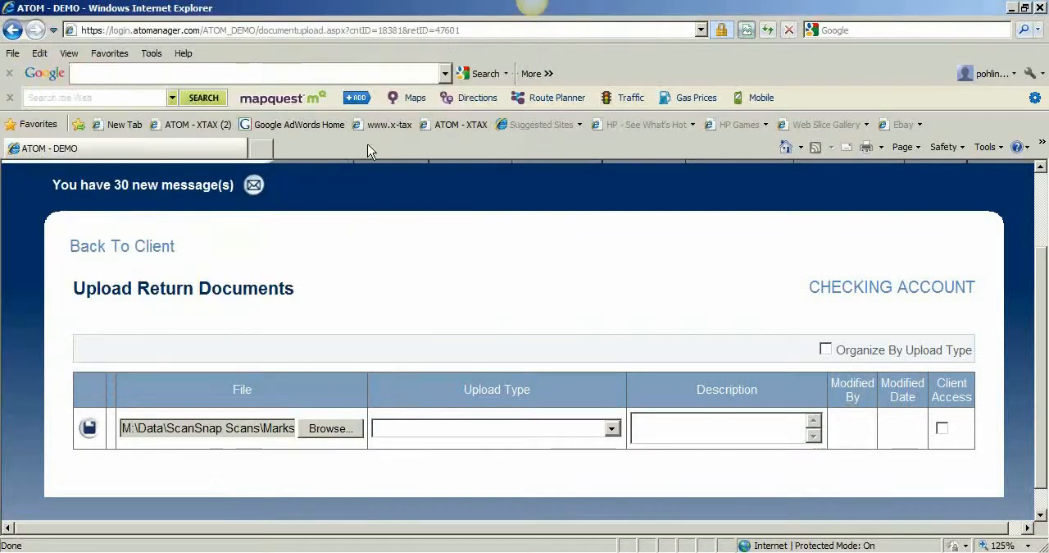
Set the upload type to Utilities and the description to 1125, and save the upload.
click(484, 434)
drag(615, 244, 615, 328)
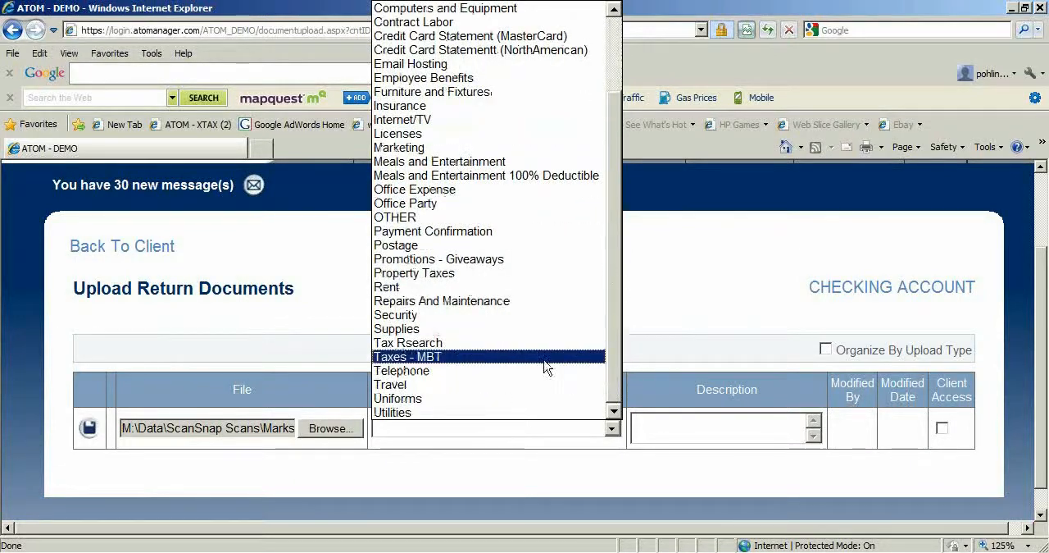
click(511, 413)
click(701, 436)
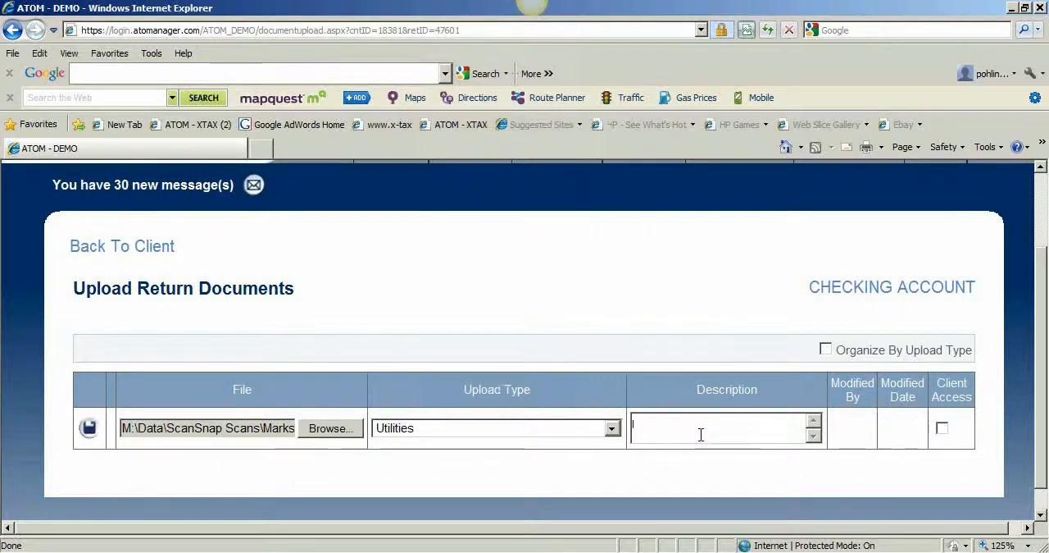
text(1125)
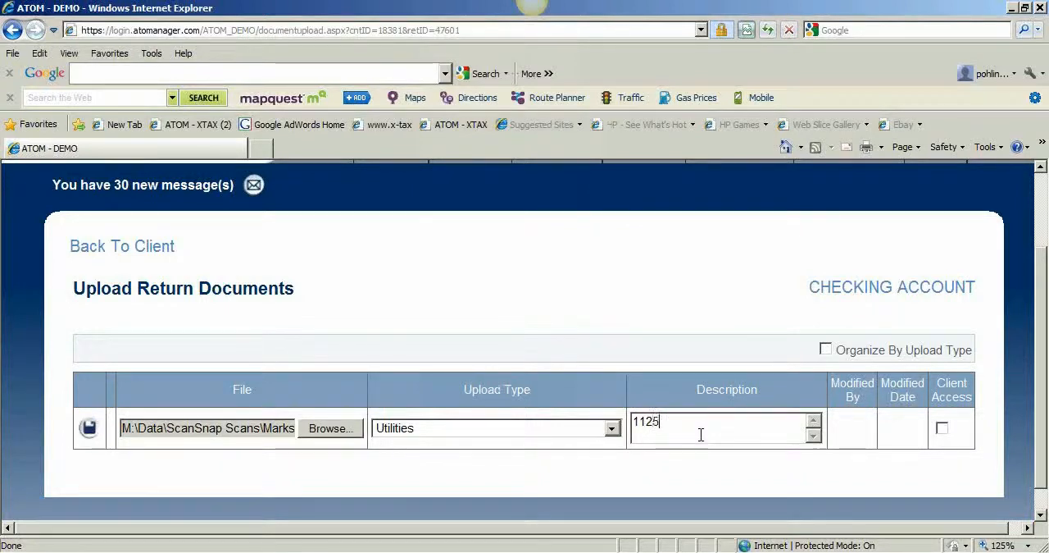
click(90, 427)
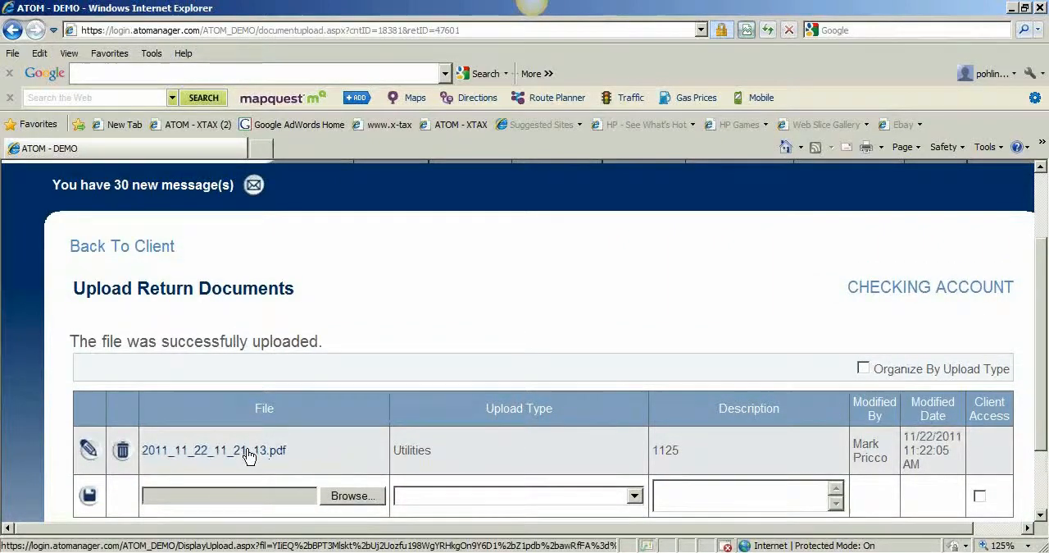
Open the uploaded file 2011_11_22_11_21_13.pdf to review the scanned bill, and close it.
click(248, 452)
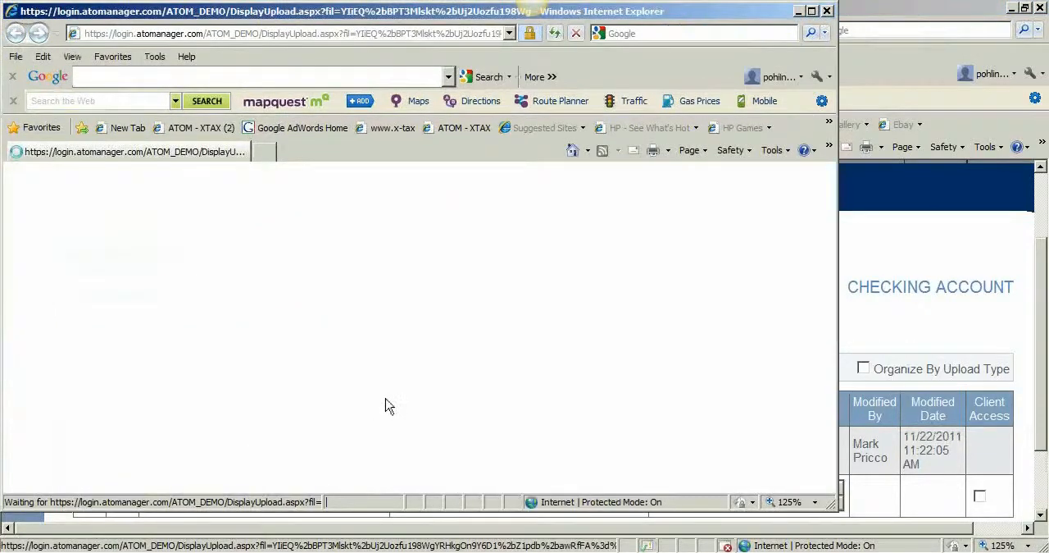
click(498, 292)
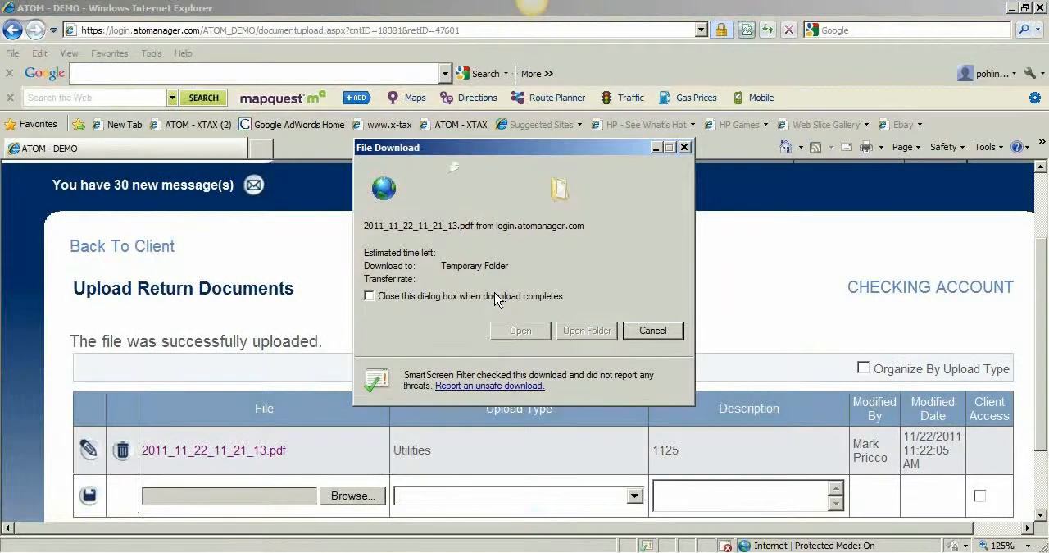
scroll(493, 293, down, 8)
scroll(494, 293, down, 10)
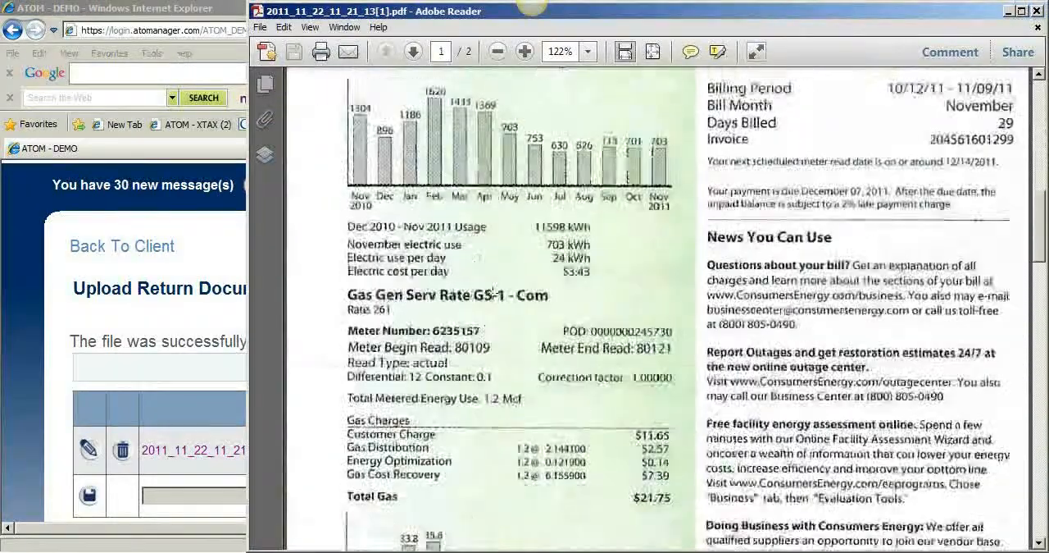
drag(898, 14, 833, 37)
click(972, 34)
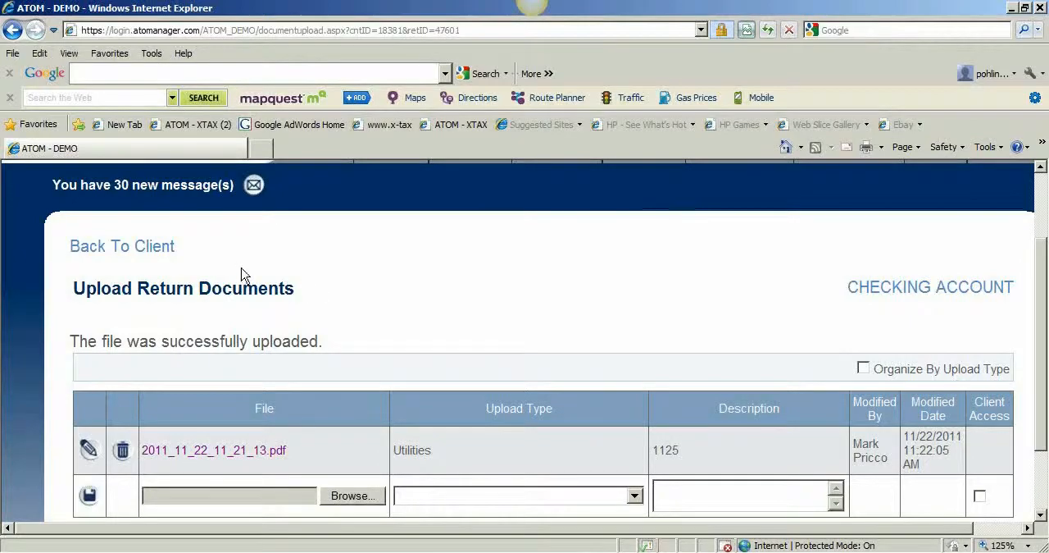
Return to the client record and start a new transaction of type Telephones in the transaction table.
click(156, 247)
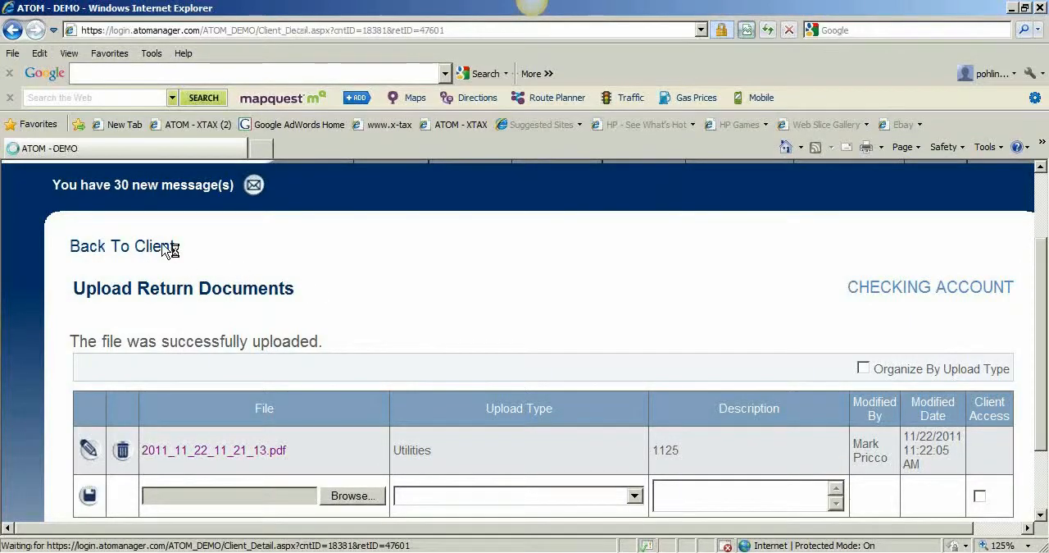
scroll(188, 293, down, 15)
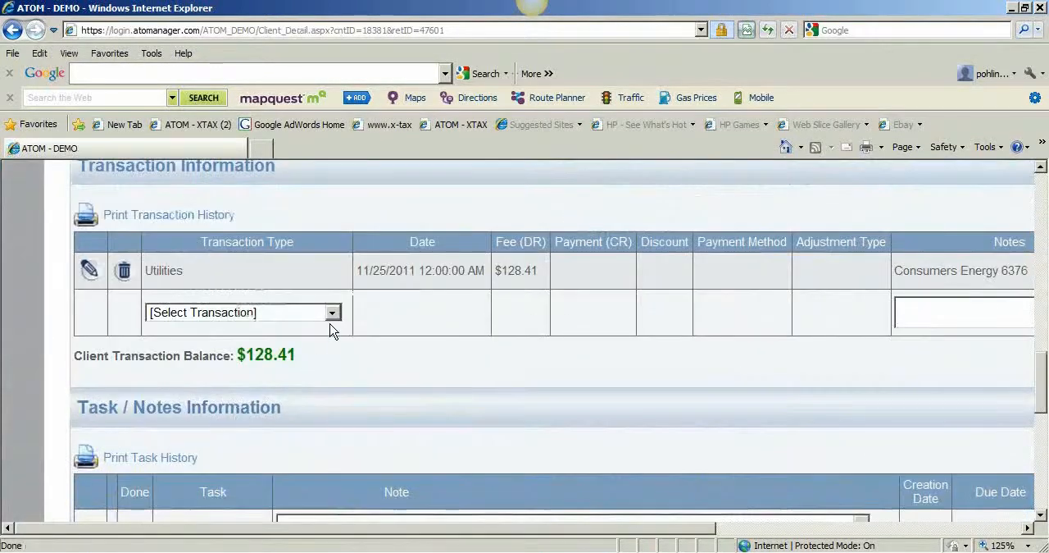
click(331, 328)
drag(335, 183, 334, 283)
click(281, 302)
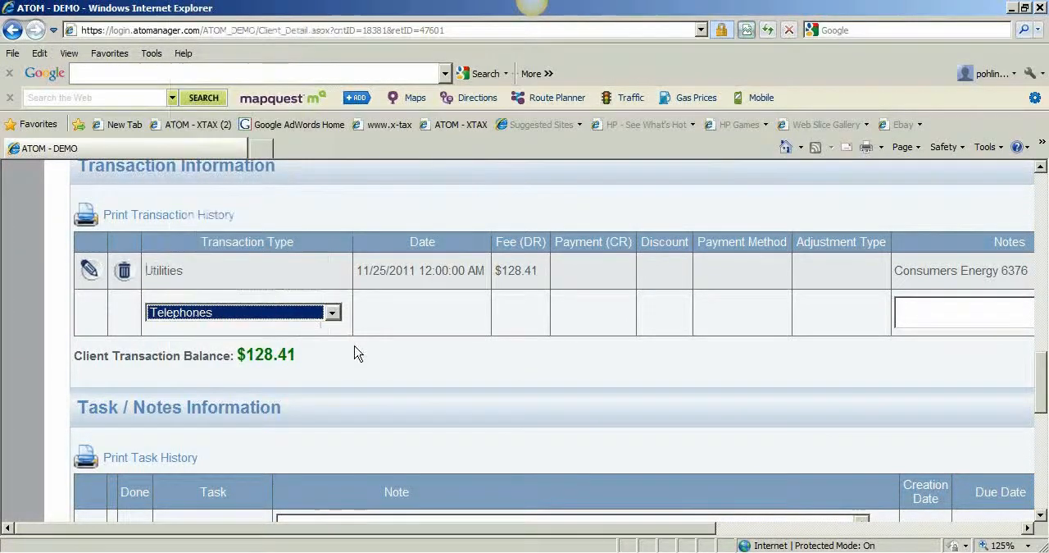
Set the Telephones transaction's date to 11/25/2011, its fee to 205.26 and its note to ATT.
click(357, 344)
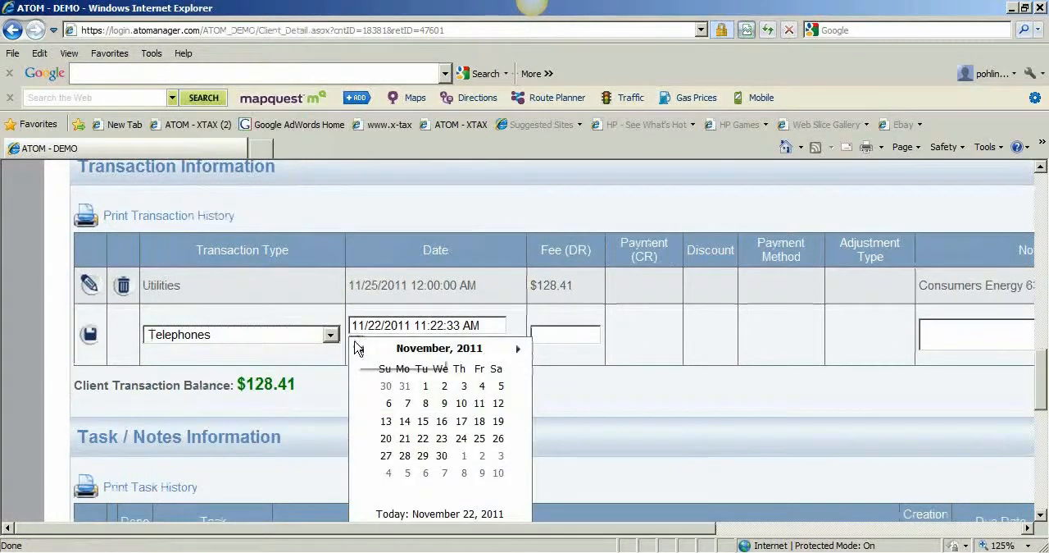
click(479, 438)
click(557, 338)
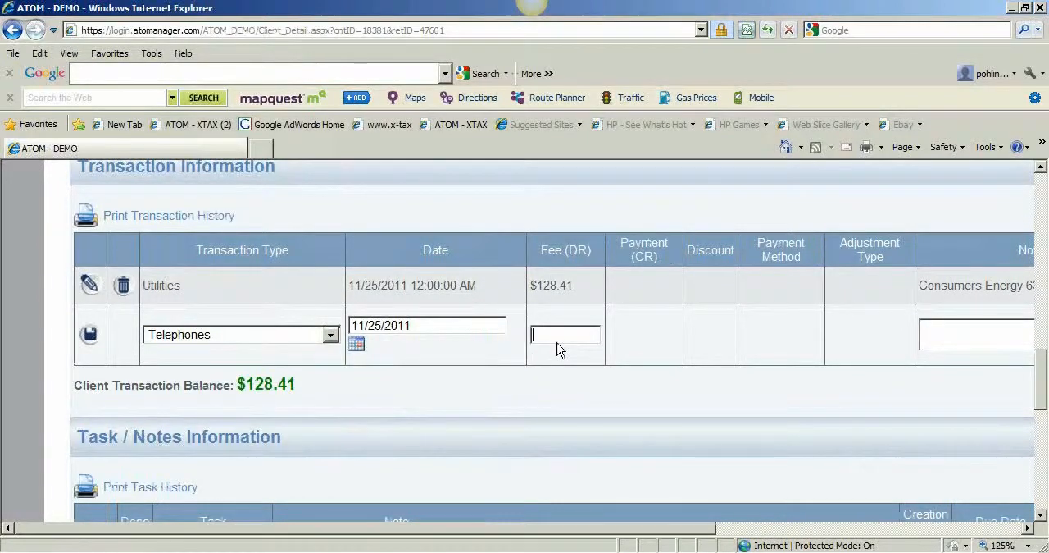
text(205.26)
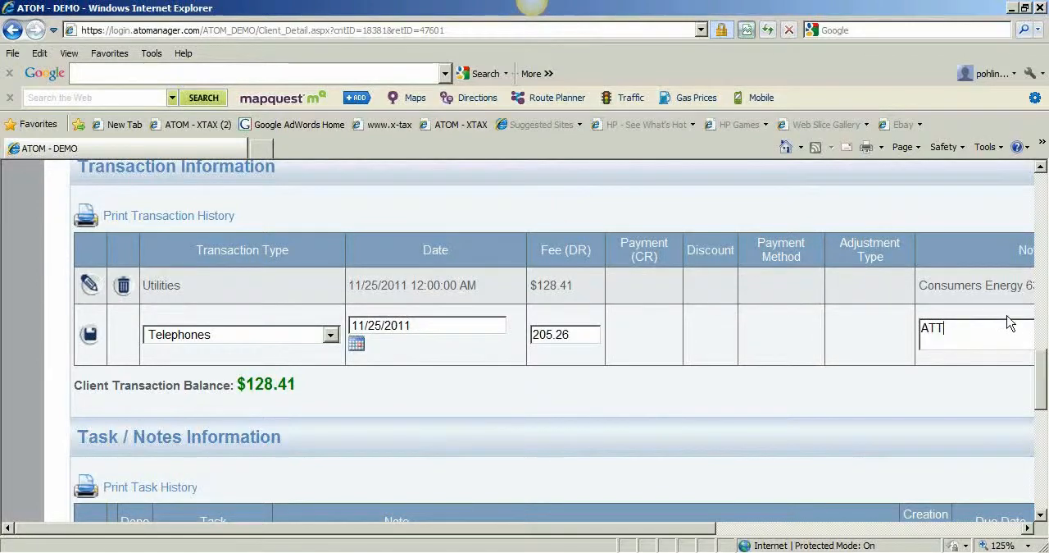
Set the Telephones transaction's site override to JC and save the transaction.
drag(680, 527, 944, 527)
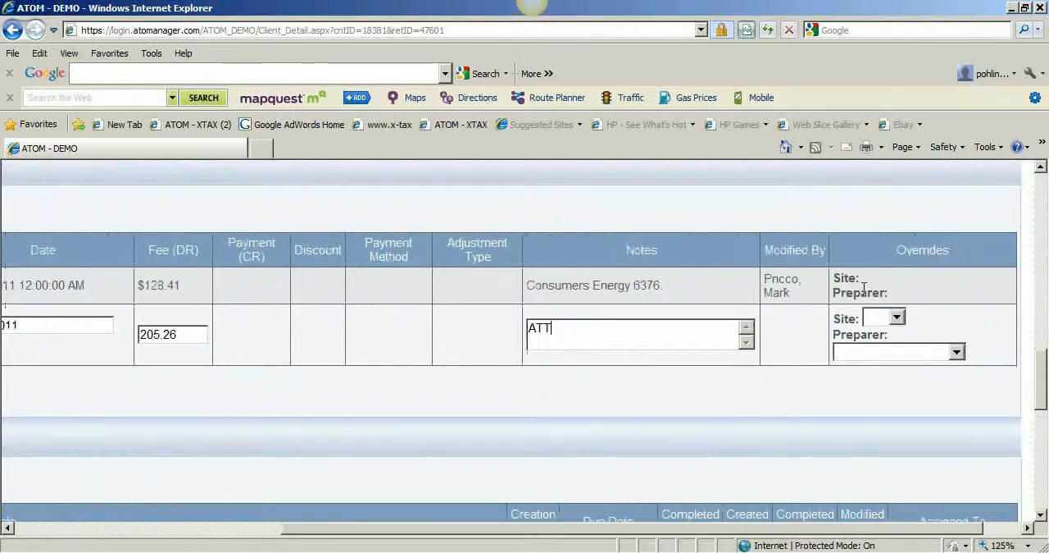
drag(1042, 395, 1042, 405)
mouse_move(944, 535)
mouse_down()
mouse_move(894, 535)
mouse_move(949, 535)
mouse_up()
drag(1042, 405, 1042, 382)
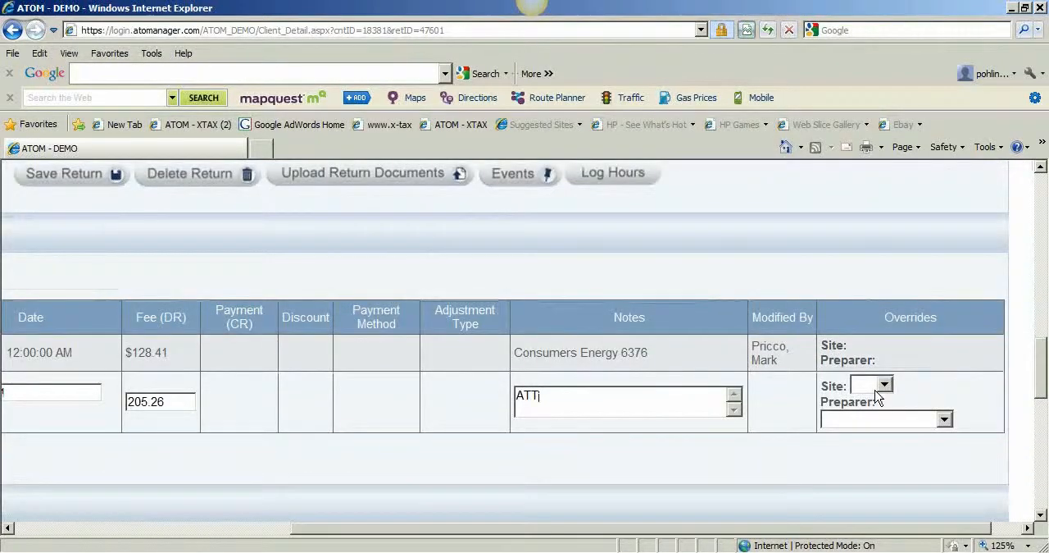
scroll(738, 378, up, 3)
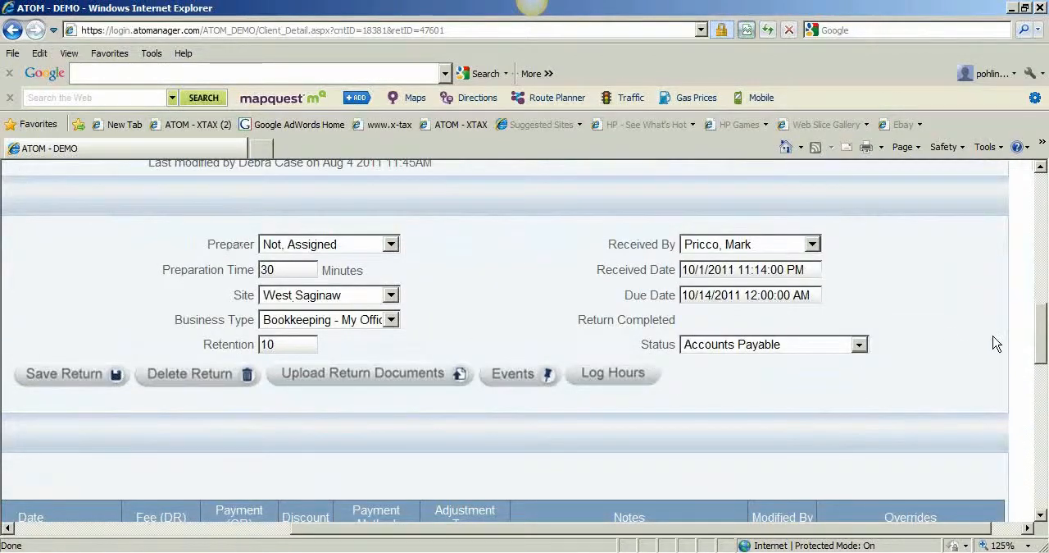
drag(1046, 348, 1042, 401)
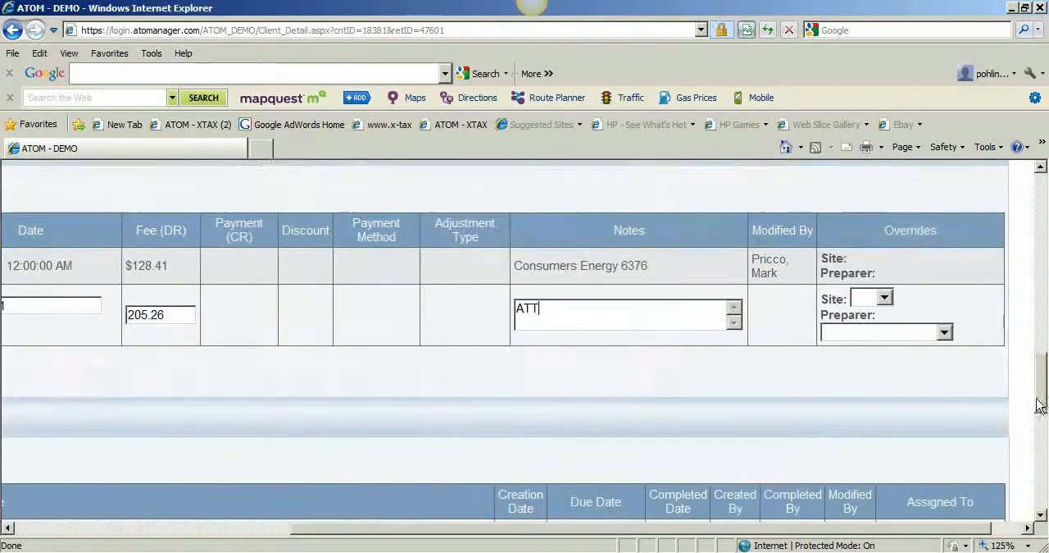
click(884, 300)
click(874, 328)
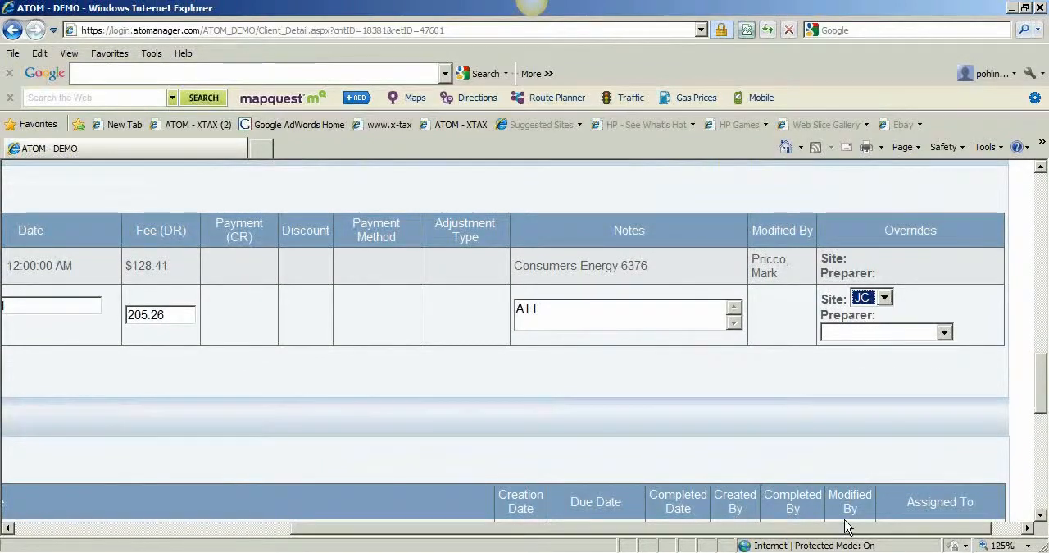
drag(847, 531, 555, 533)
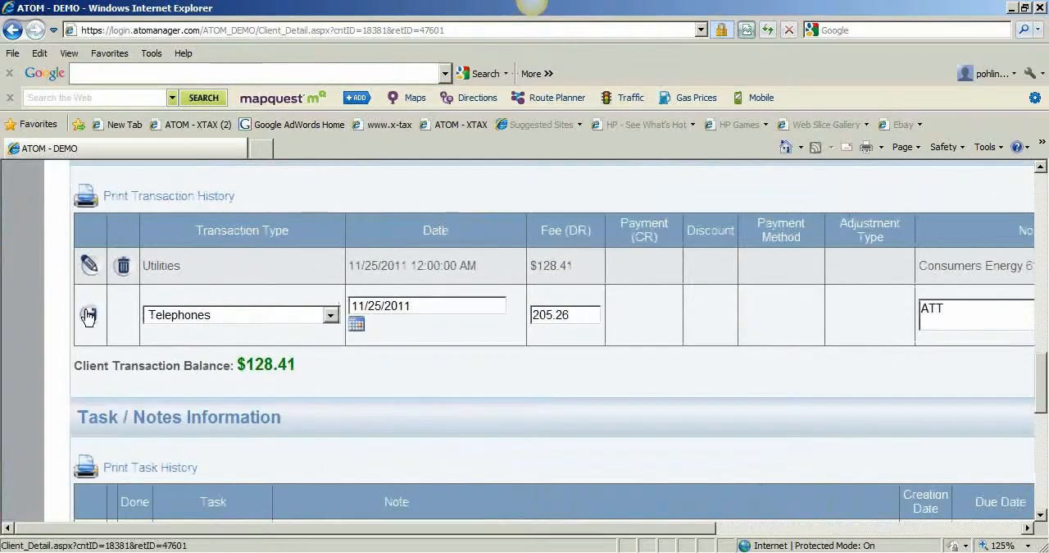
click(89, 314)
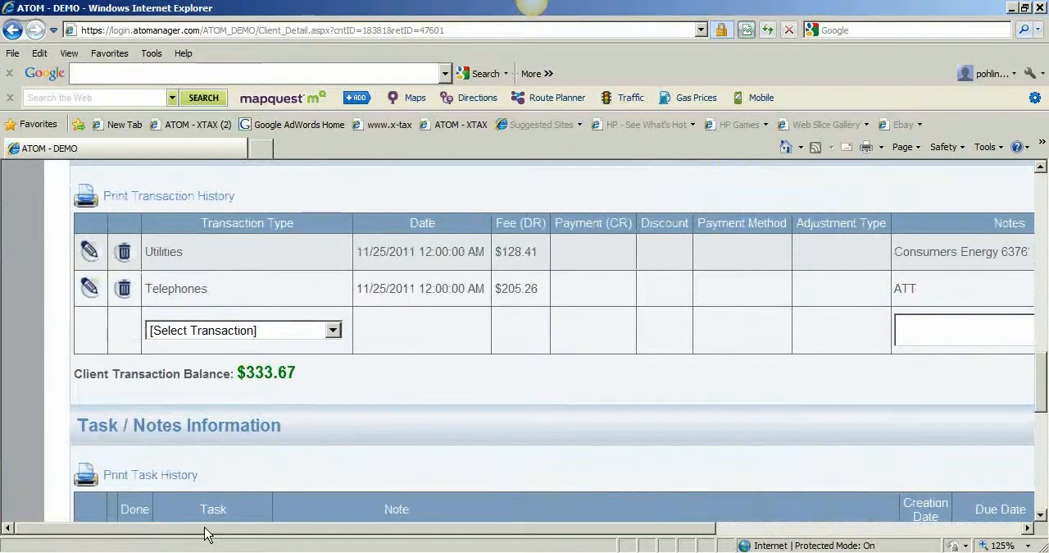
Edit the Utilities transaction's site override and save the transaction.
drag(206, 530, 519, 537)
click(847, 261)
click(844, 294)
drag(804, 531, 553, 532)
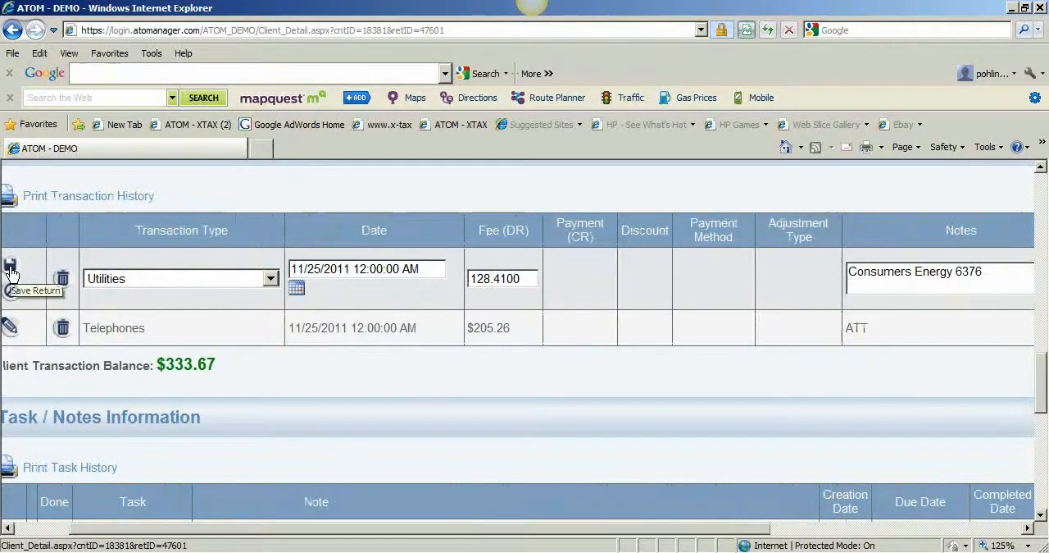
click(10, 267)
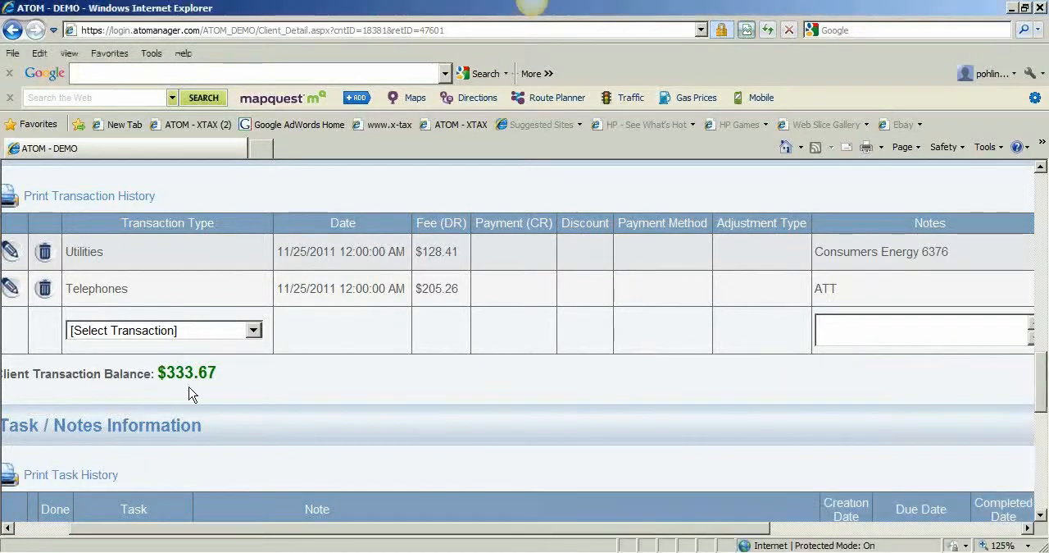
Start another return document upload and choose the newest scan, 2011_11_22_11_23_47.pdf, from the Marks Desk folder sorted by modification date.
scroll(227, 394, up, 1)
scroll(228, 393, up, 3)
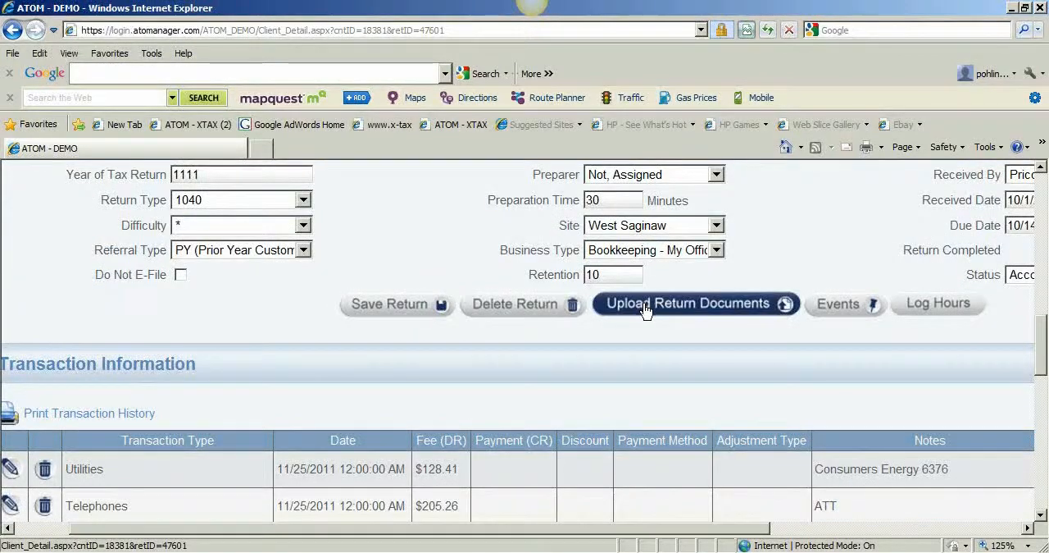
click(645, 307)
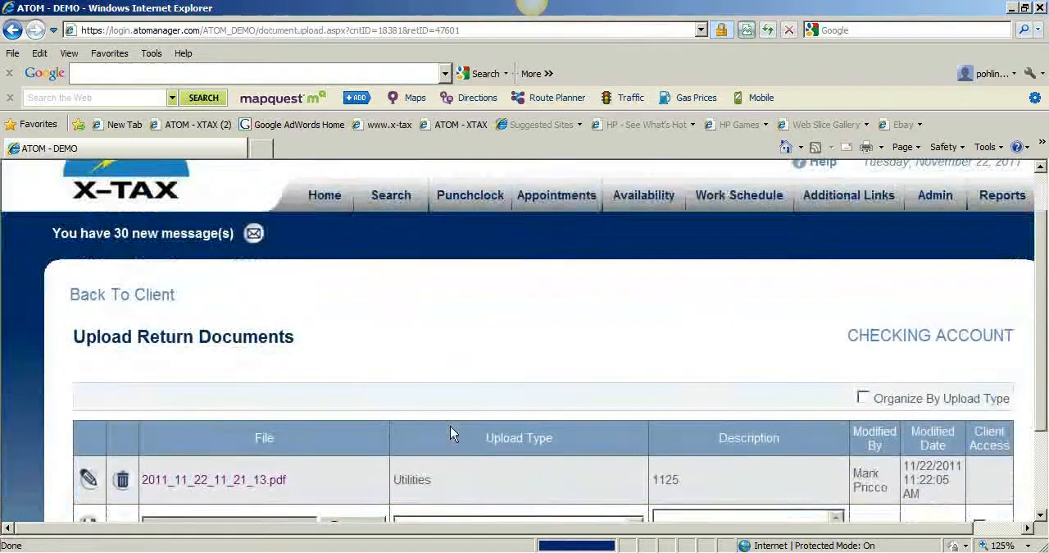
scroll(450, 433, down, 2)
click(353, 422)
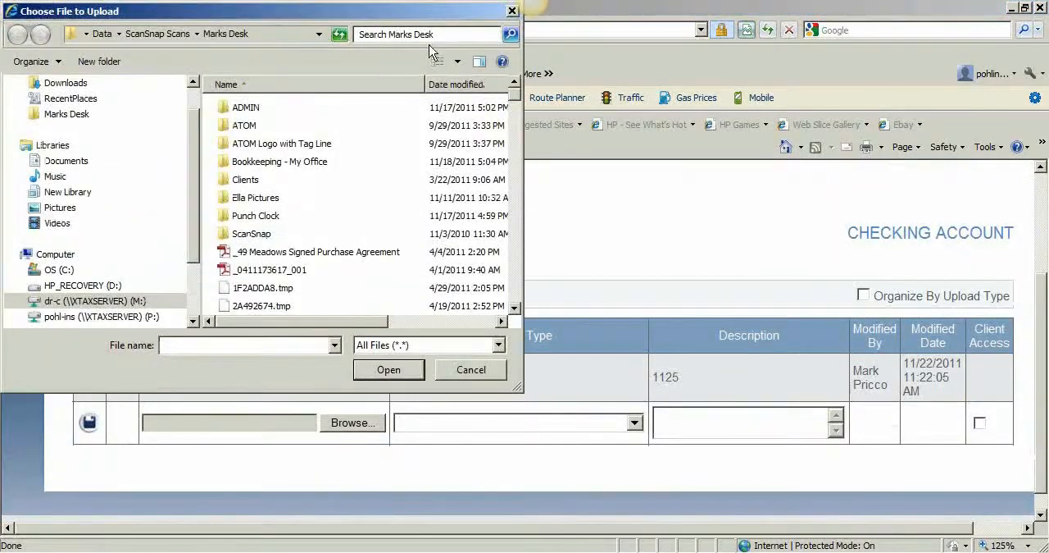
click(72, 116)
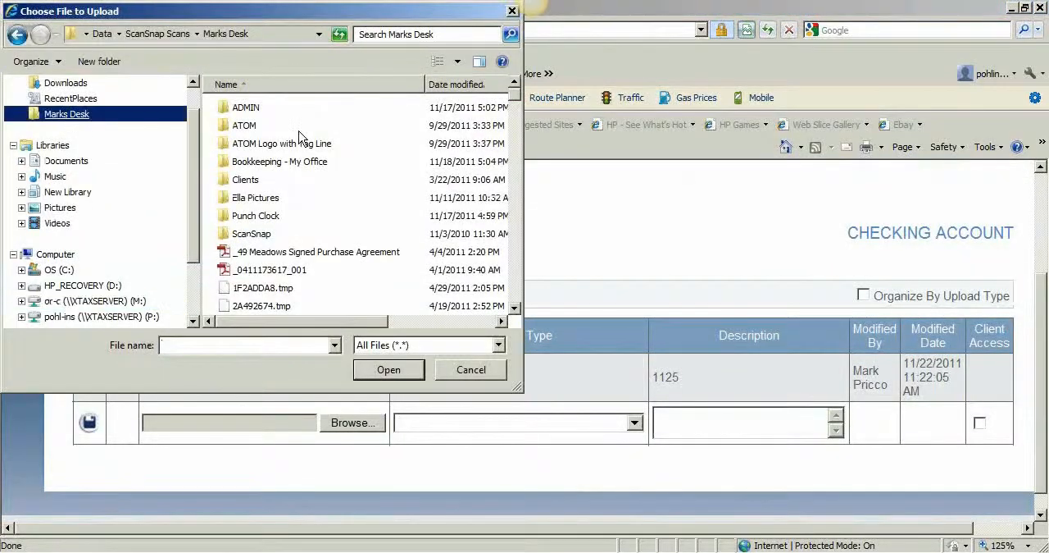
click(443, 85)
double_click(300, 107)
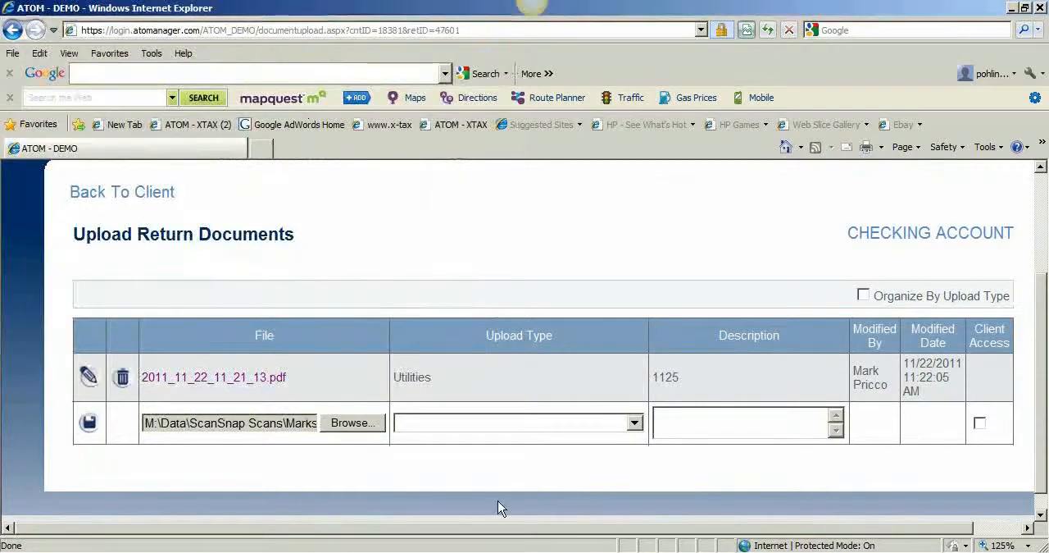
Set the upload type to Telephone and the description to 1125, and save the upload.
click(480, 422)
scroll(480, 402, down, 3)
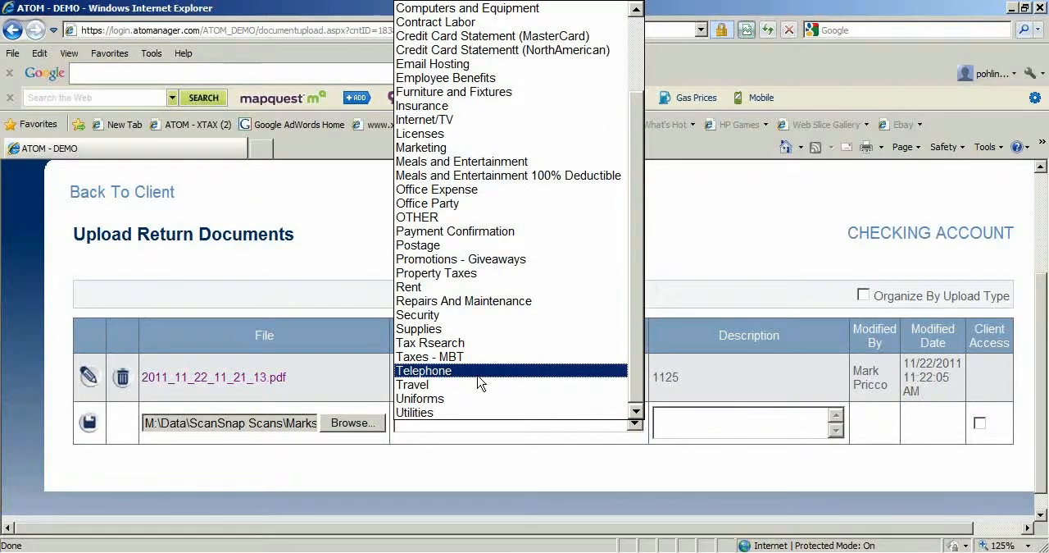
click(472, 373)
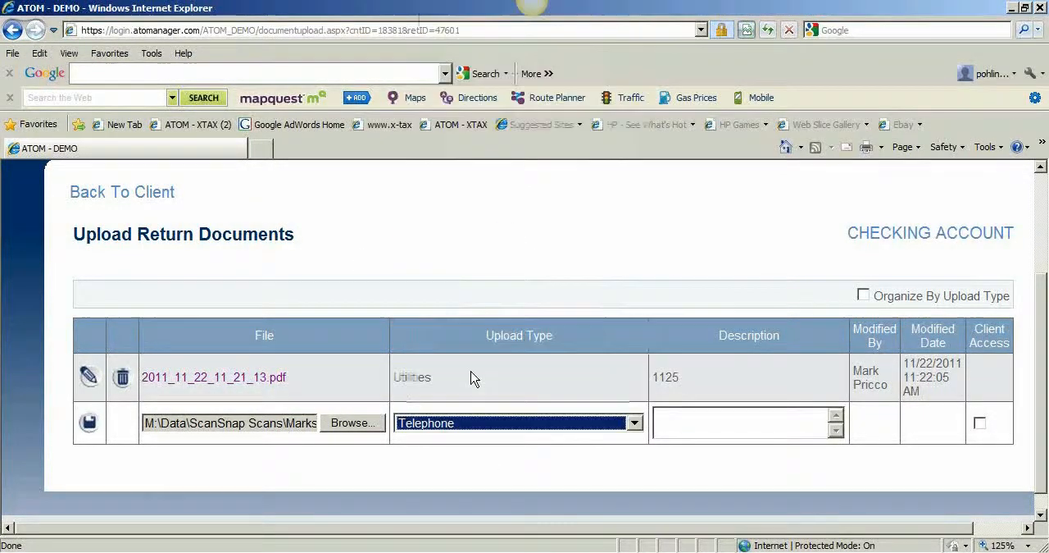
click(724, 425)
text(112)
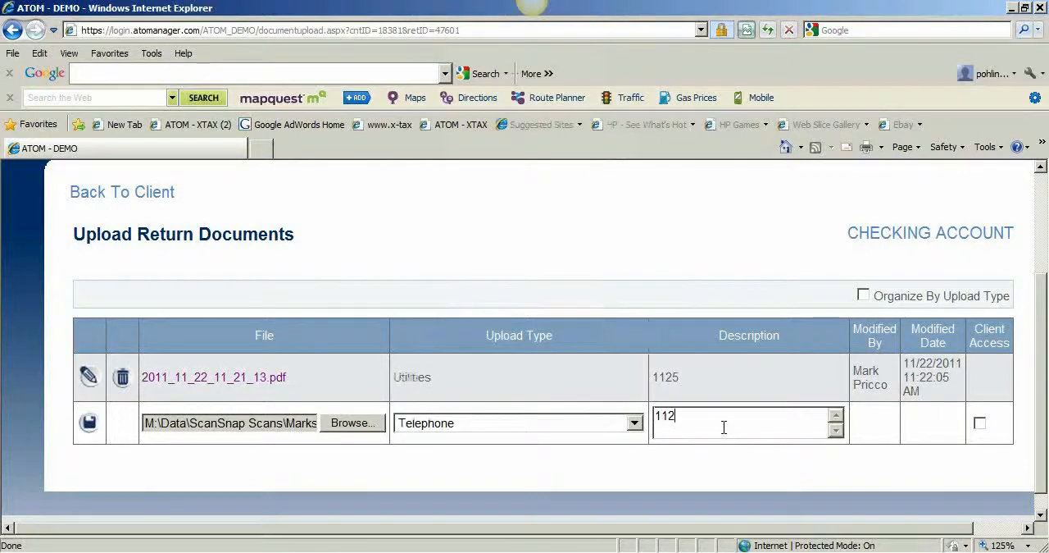
text(5)
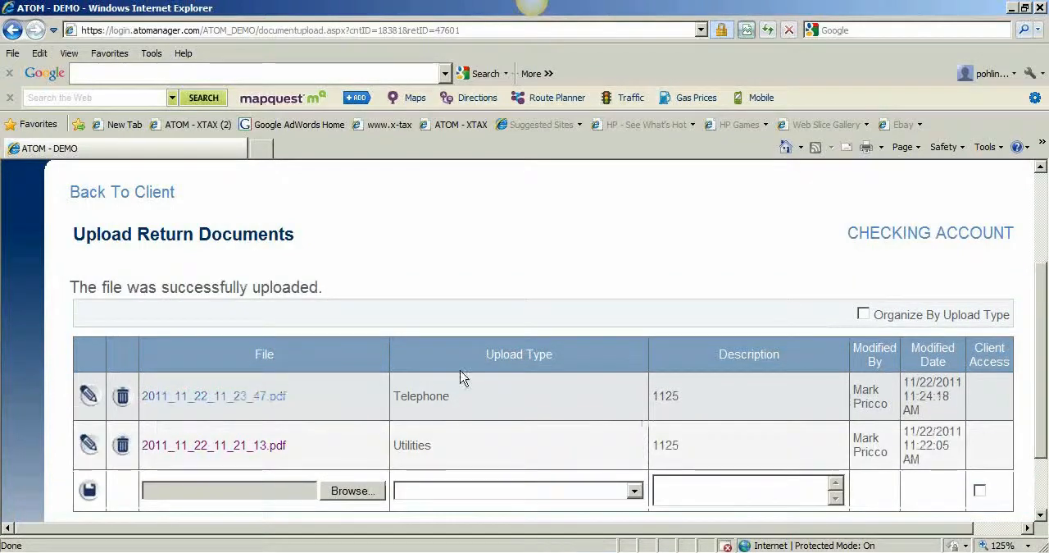
Return to the client record and review the return's status options and the transaction balance, leaving the status unchanged.
click(147, 196)
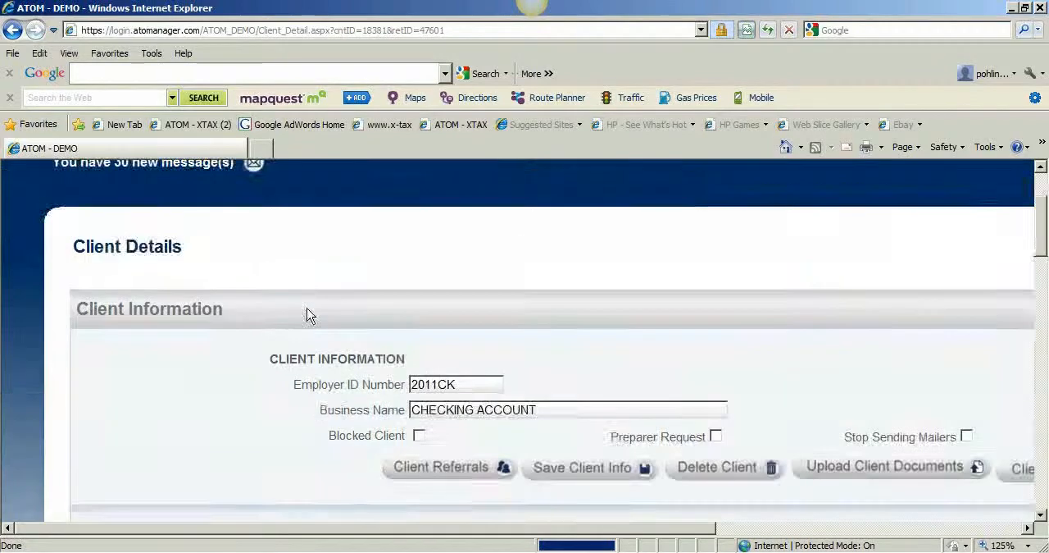
scroll(320, 334, down, 5)
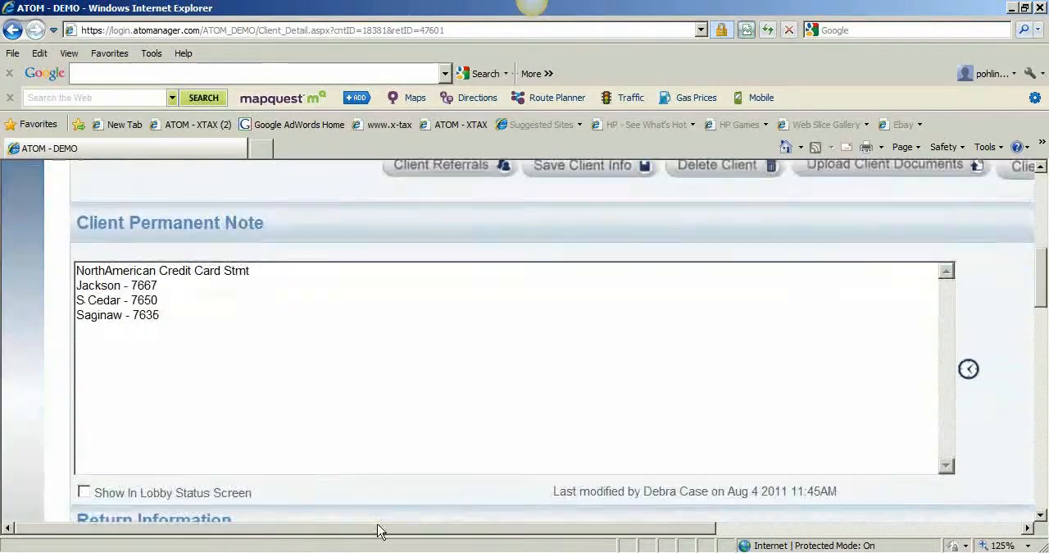
drag(384, 527, 692, 497)
scroll(692, 497, down, 4)
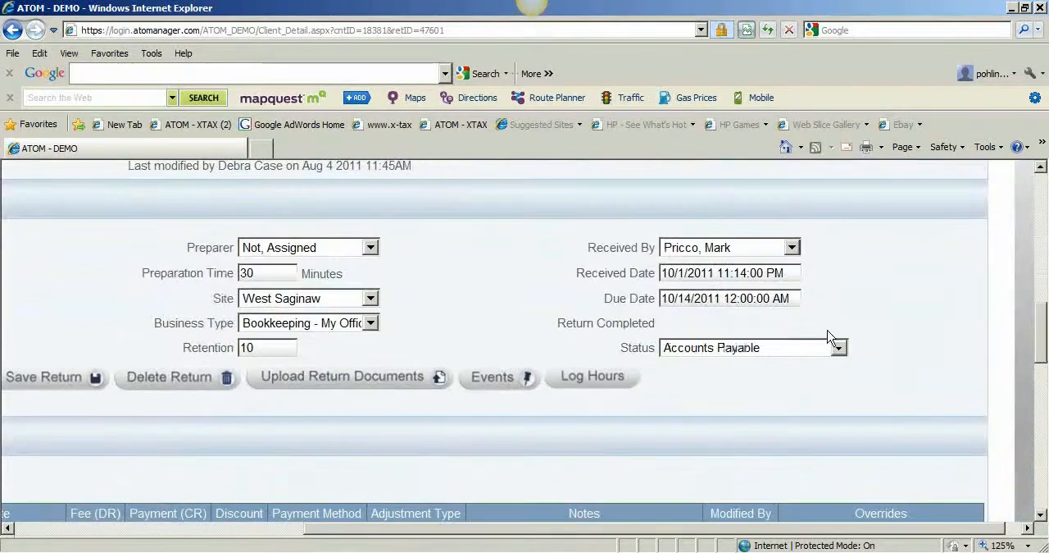
click(697, 353)
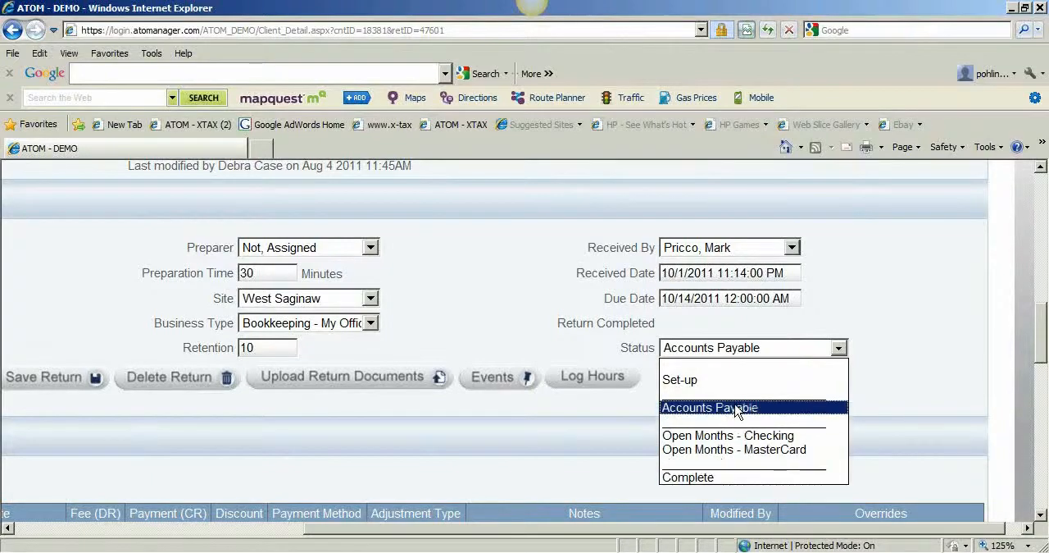
click(607, 414)
drag(587, 528, 366, 529)
scroll(346, 435, down, 3)
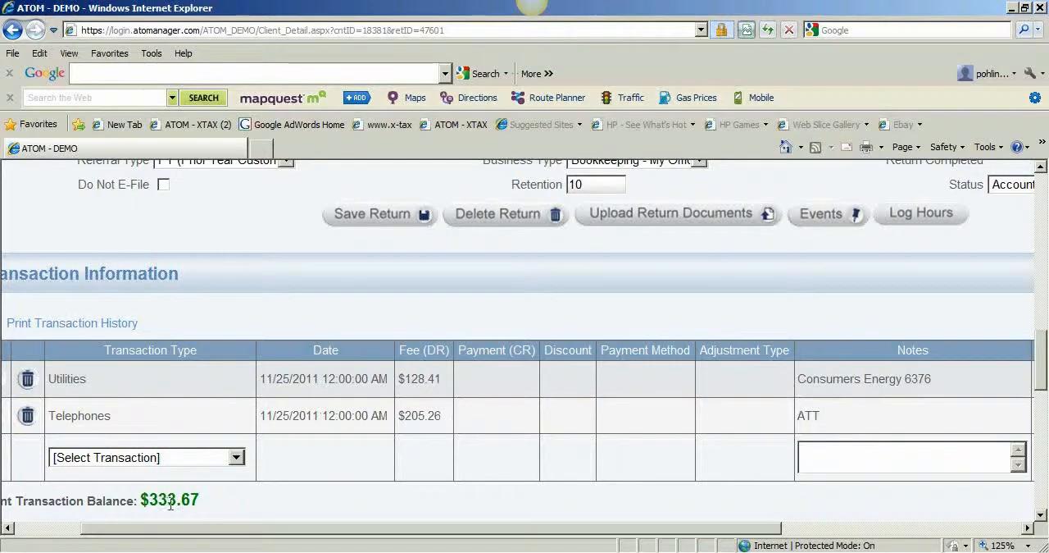
scroll(464, 438, up, 10)
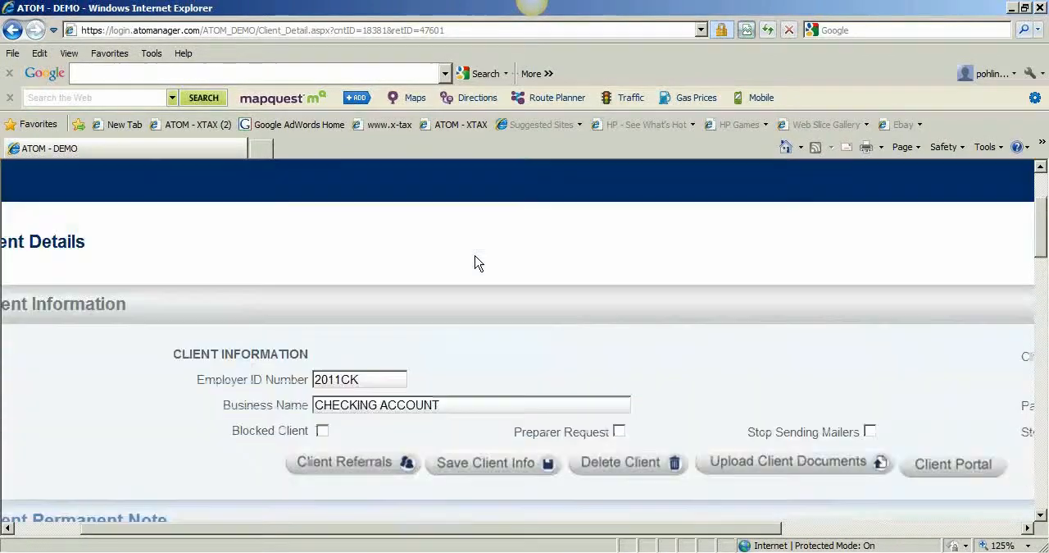
Go to the home overview and open the Accounts Payable list under Office Events.
scroll(478, 263, up, 2)
click(227, 201)
scroll(256, 299, down, 3)
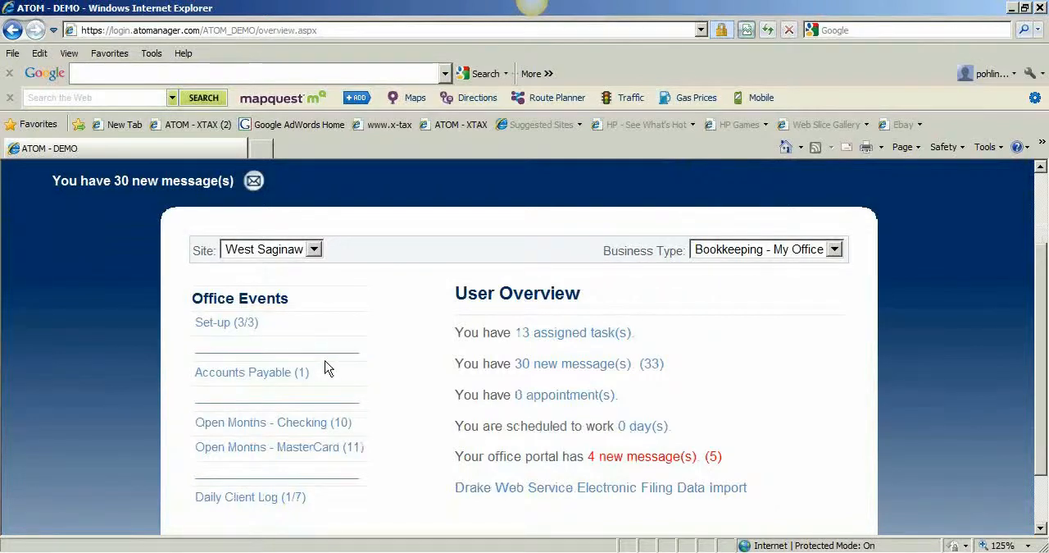
click(318, 381)
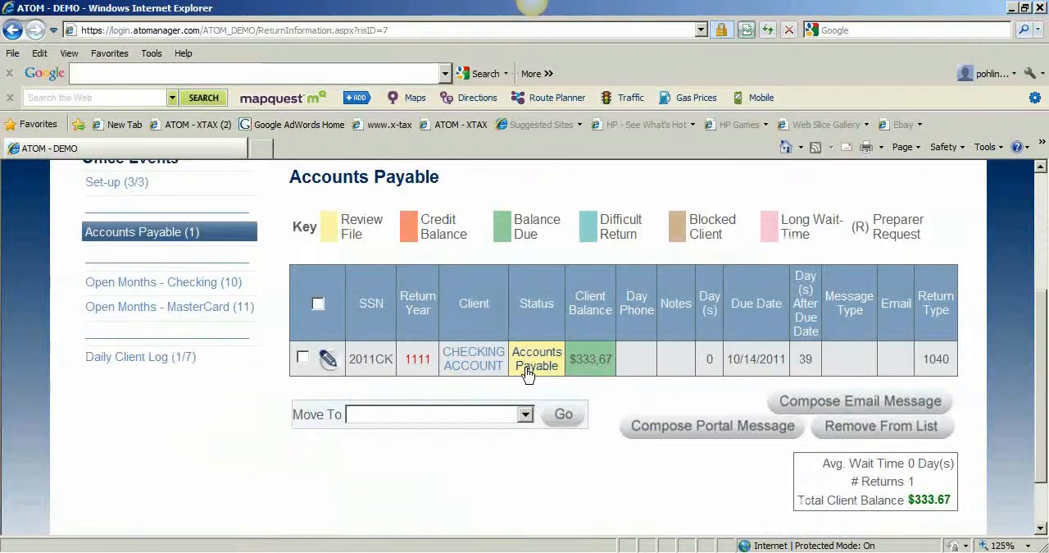
Open the CHECKING ACCOUNT client from the Accounts Payable list and review its transaction dates, fees and notes.
click(473, 361)
scroll(473, 361, down, 10)
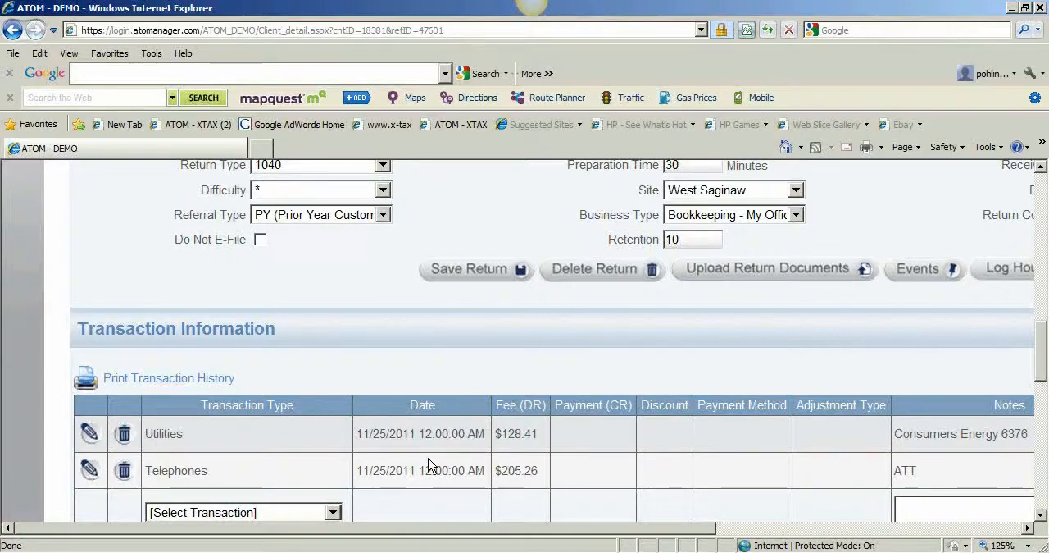
scroll(422, 455, down, 1)
drag(418, 529, 493, 528)
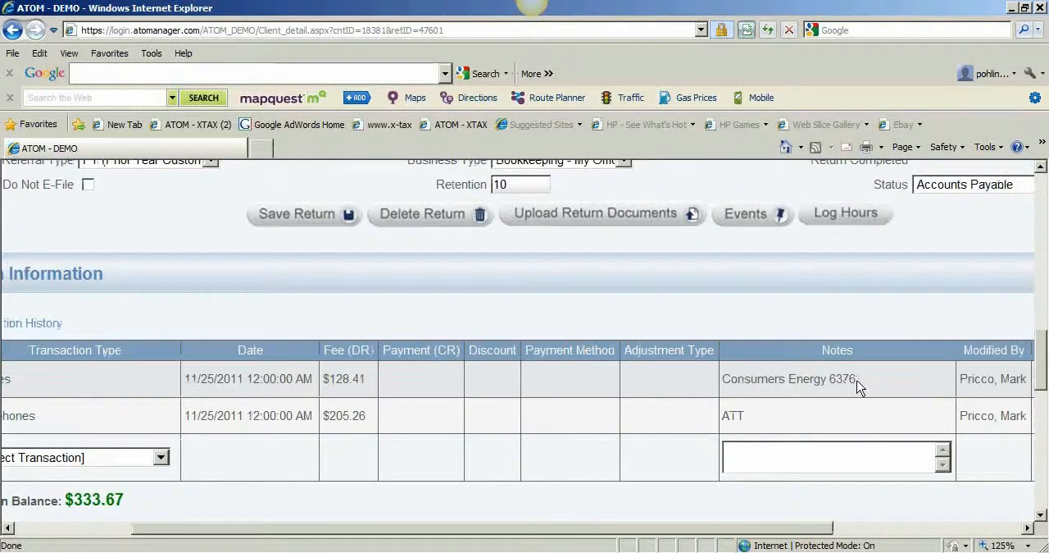
drag(653, 526, 607, 526)
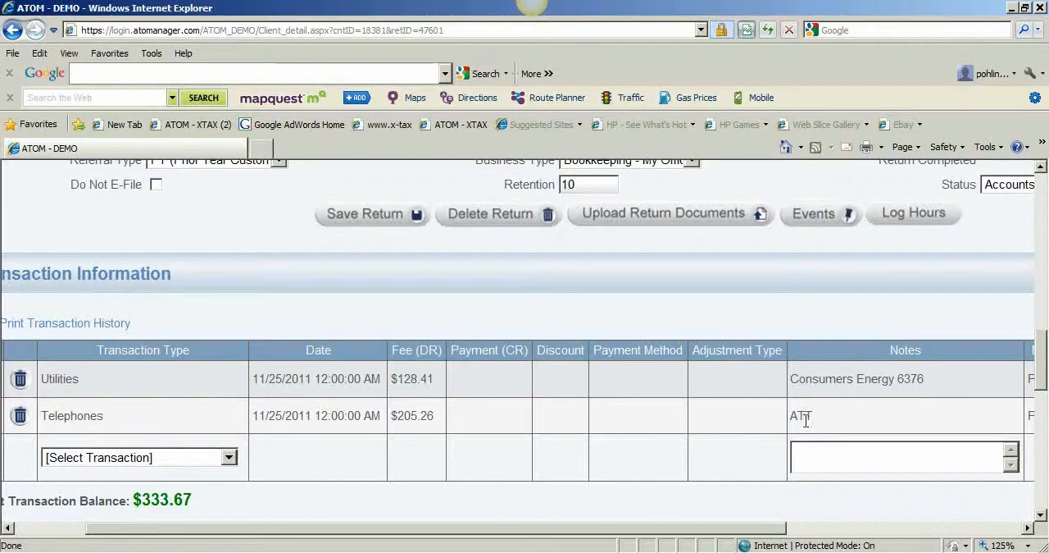
Start an Operating Account transaction dated 11/25/2011 in the checking account client record.
drag(762, 526, 844, 526)
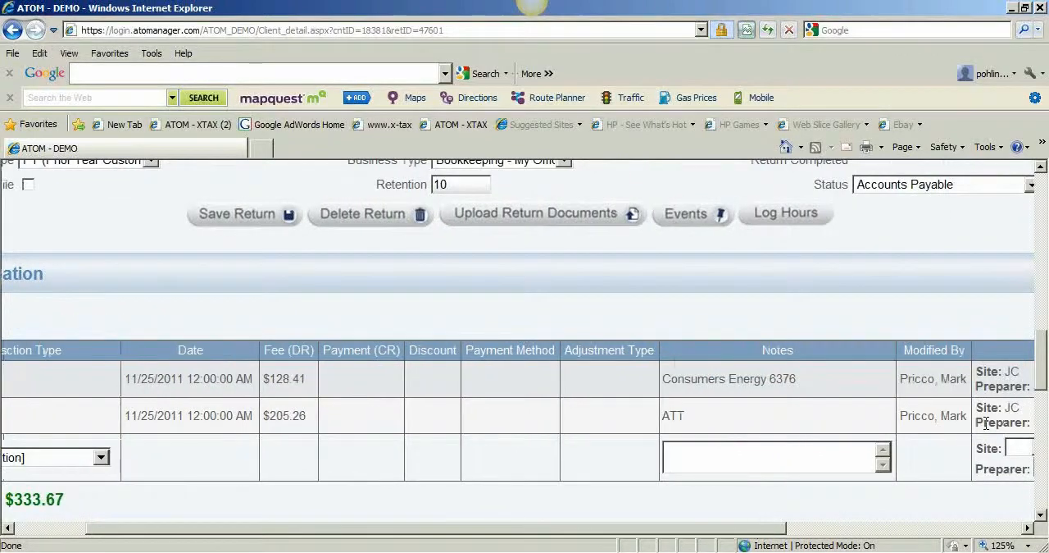
drag(797, 532, 691, 531)
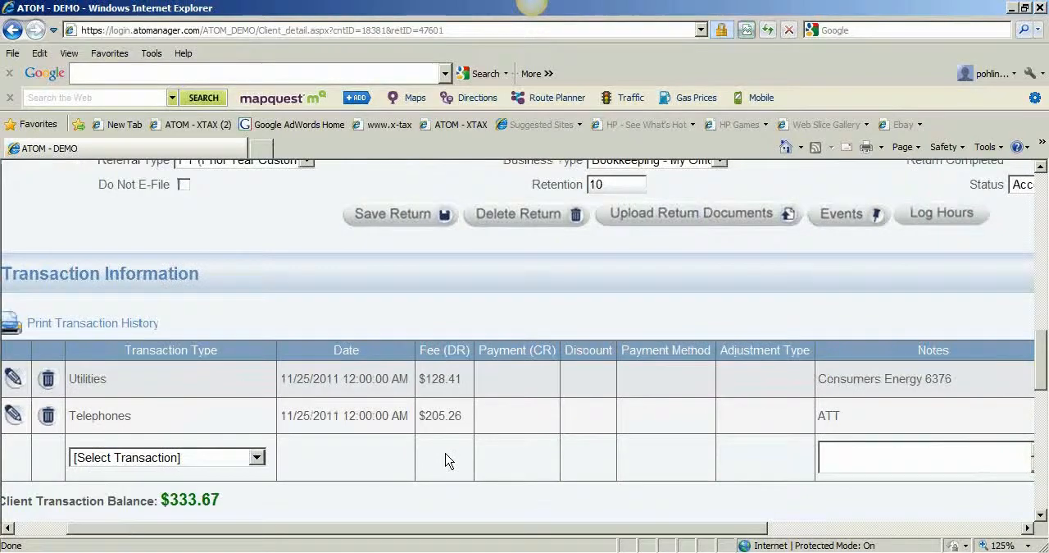
click(256, 459)
drag(259, 212, 261, 399)
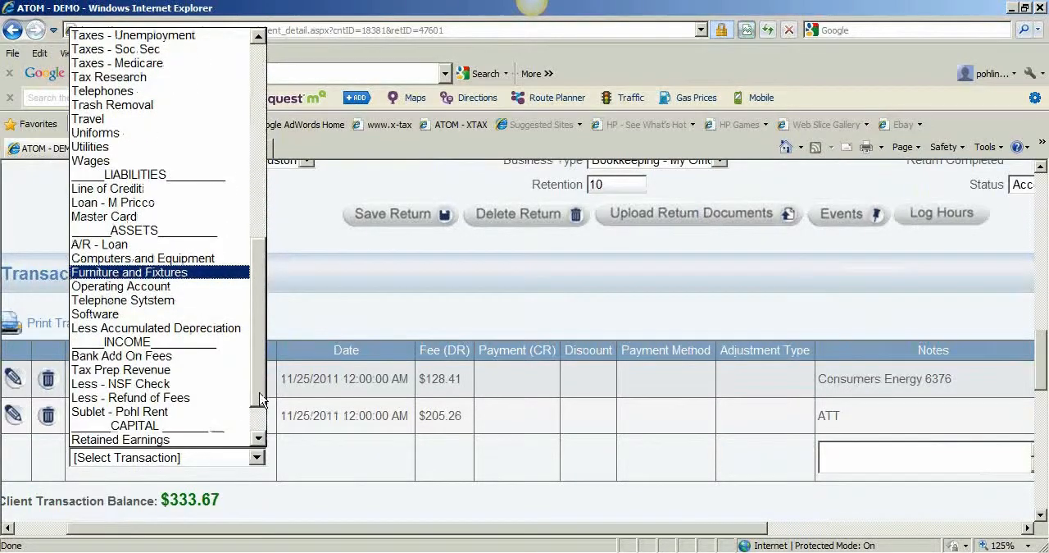
click(190, 291)
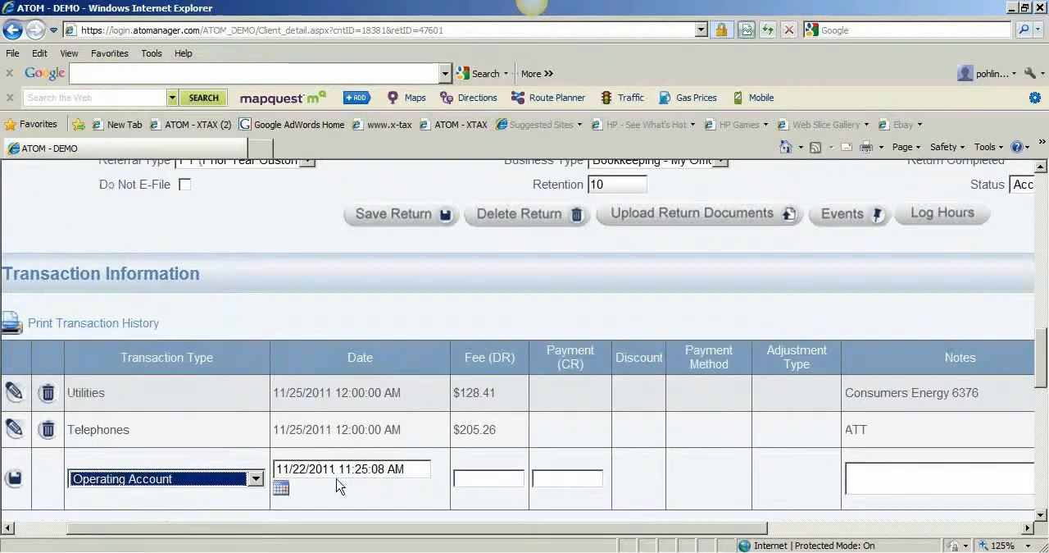
click(283, 490)
scroll(360, 483, down, 3)
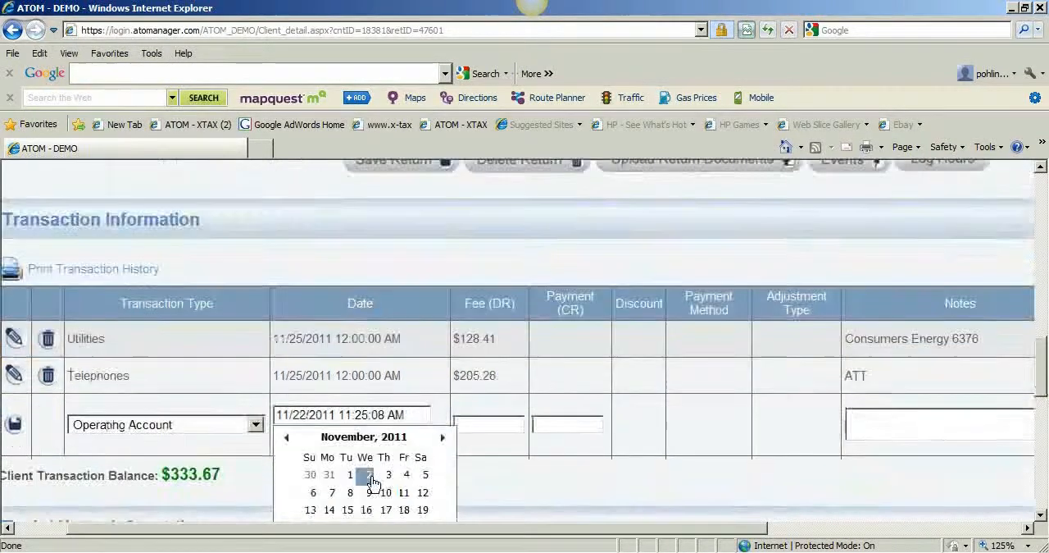
click(407, 474)
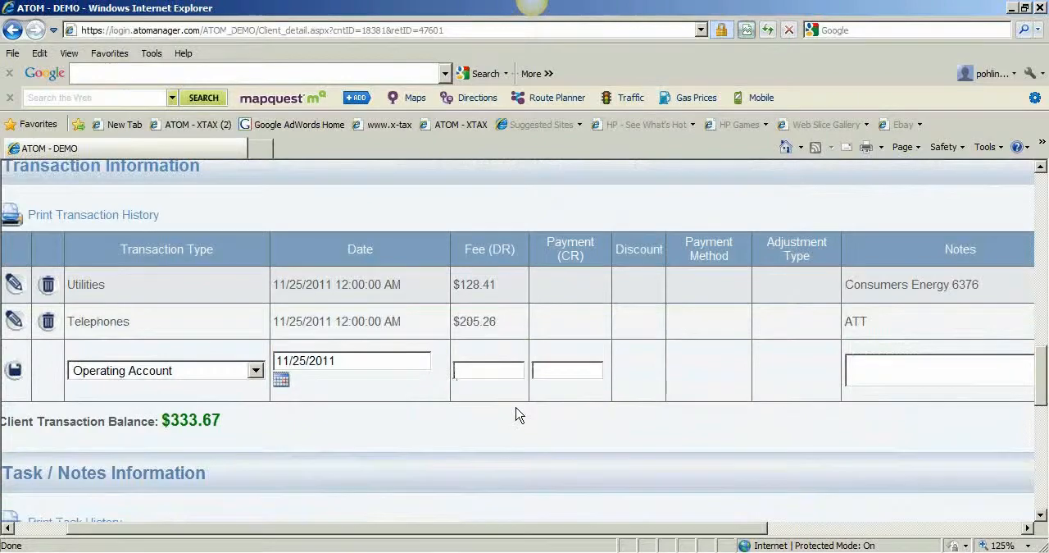
Enter a 333.67 payment with the note November Payments and save the Operating Account transaction.
click(561, 373)
text(333.67)
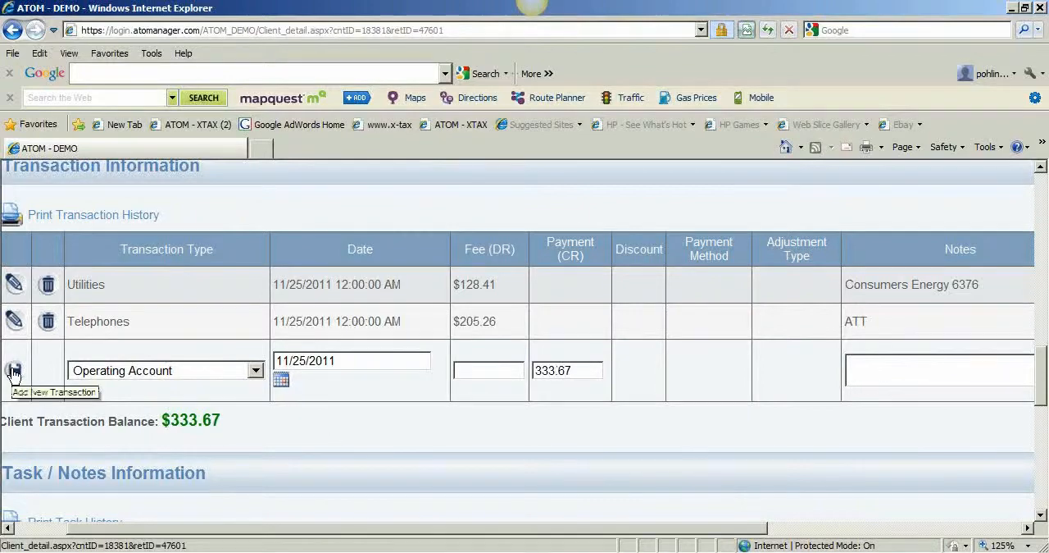
click(14, 371)
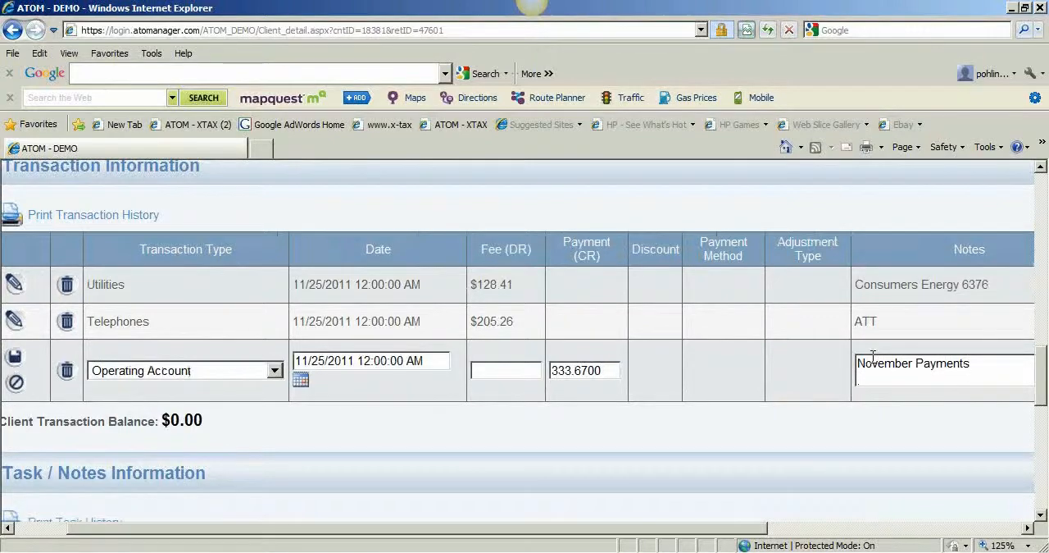
drag(702, 527, 480, 516)
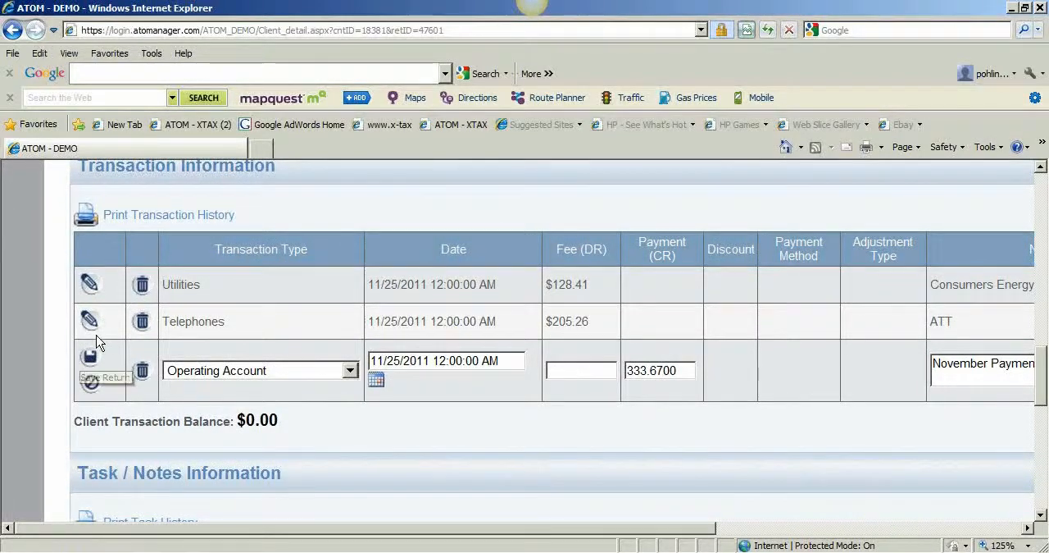
click(90, 356)
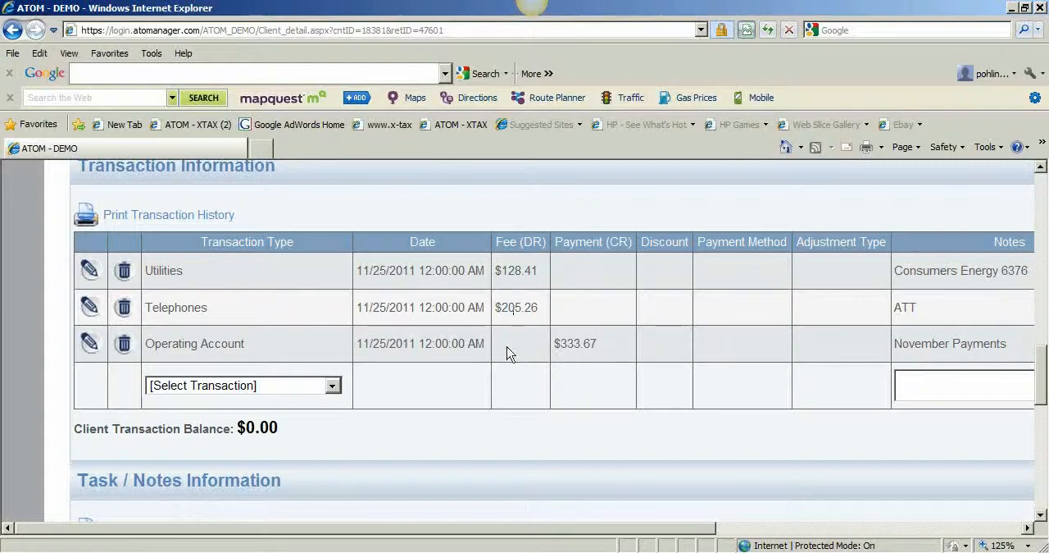
Change the checking account return's status to Open Months - Checking and save the return.
scroll(485, 410, up, 1)
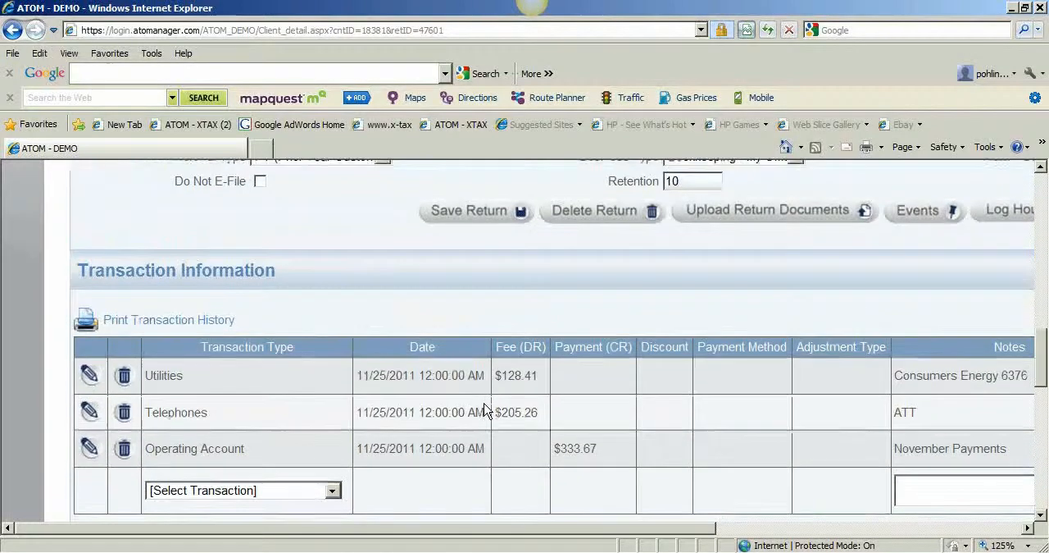
scroll(484, 409, down, 1)
drag(481, 527, 599, 525)
scroll(598, 523, up, 2)
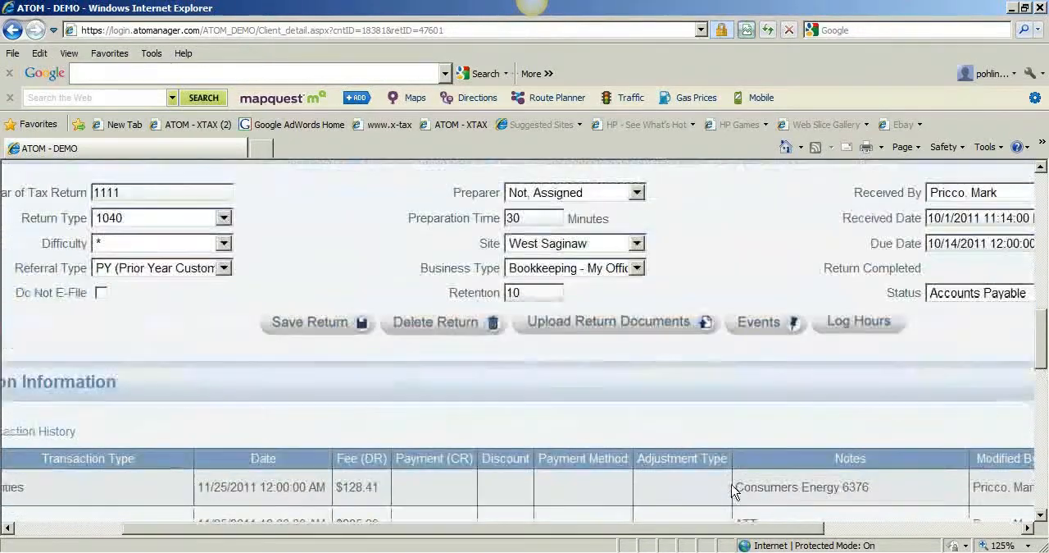
click(974, 302)
click(976, 380)
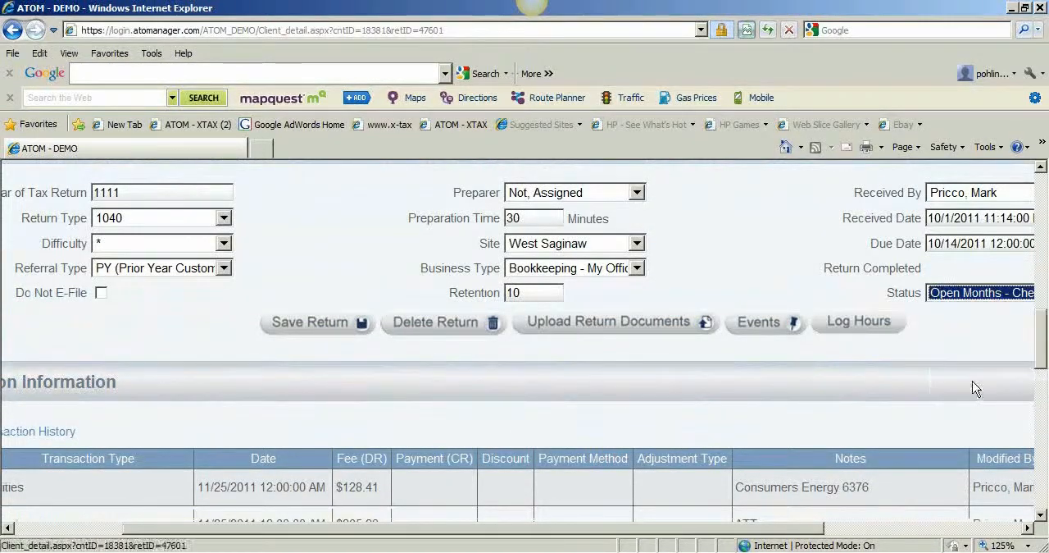
click(305, 327)
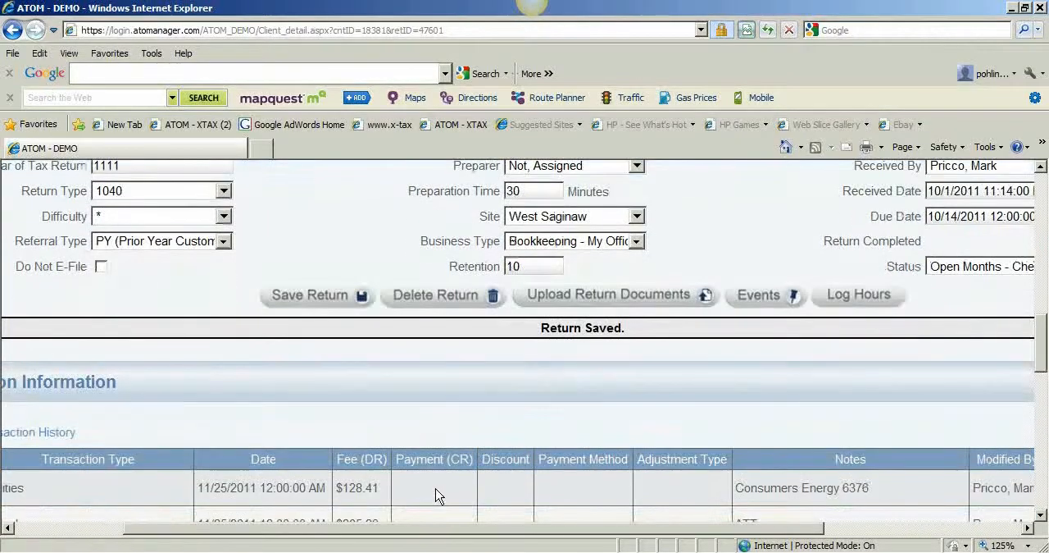
Review the checking return's transactions, client balance and notes, and the available status options.
drag(452, 528, 334, 529)
scroll(352, 461, down, 2)
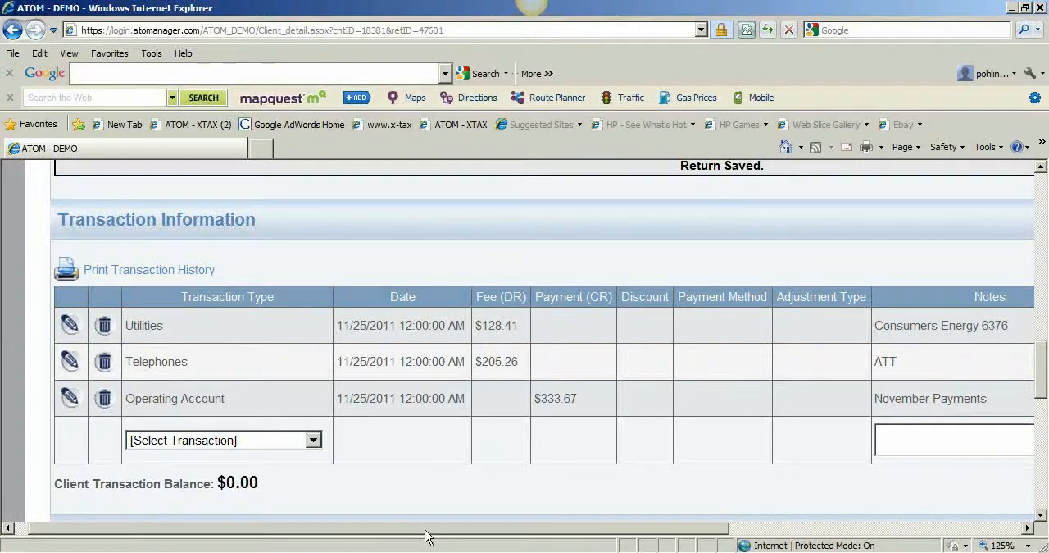
drag(424, 527, 746, 489)
scroll(991, 358, up, 3)
click(882, 377)
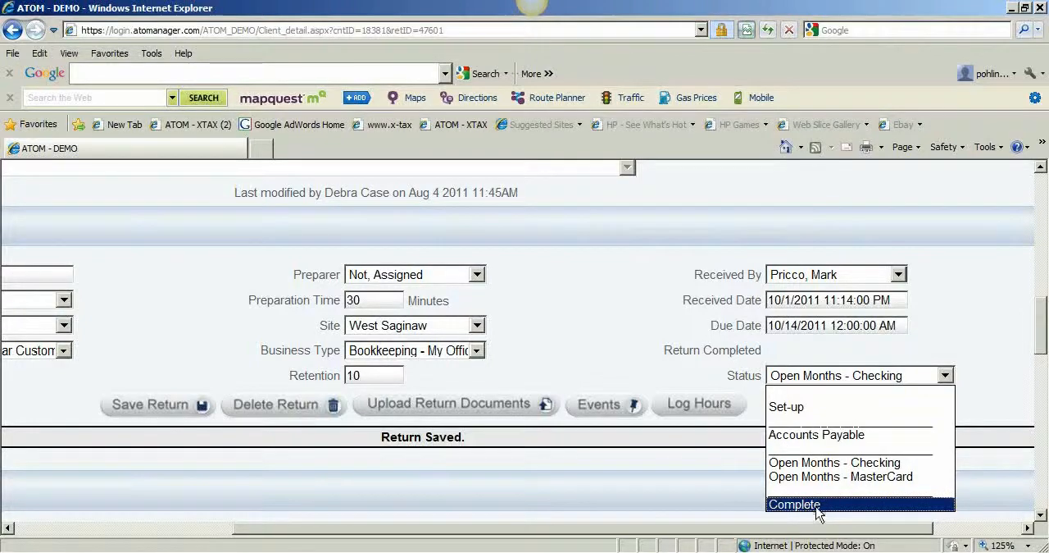
click(629, 358)
scroll(636, 387, down, 5)
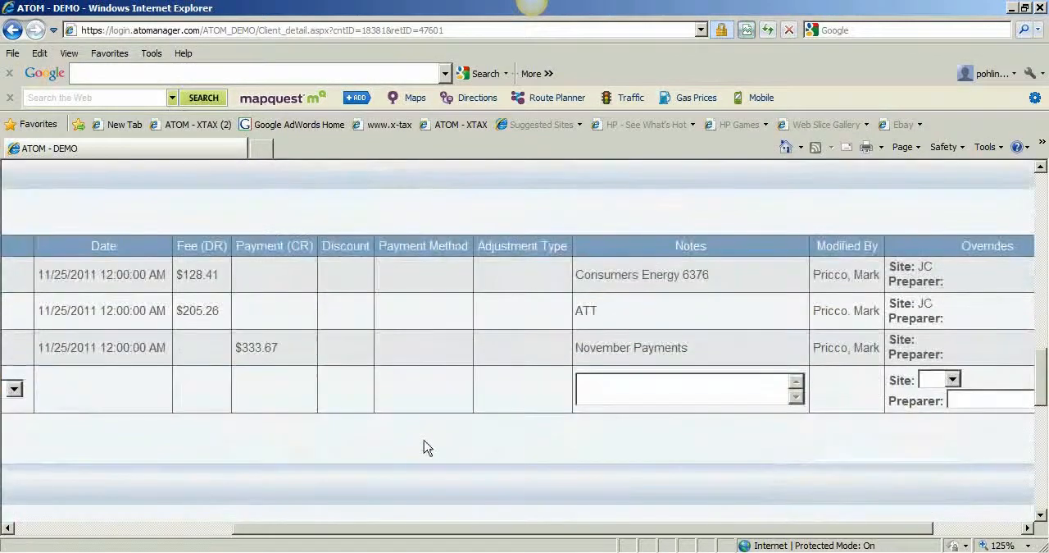
drag(450, 528, 312, 528)
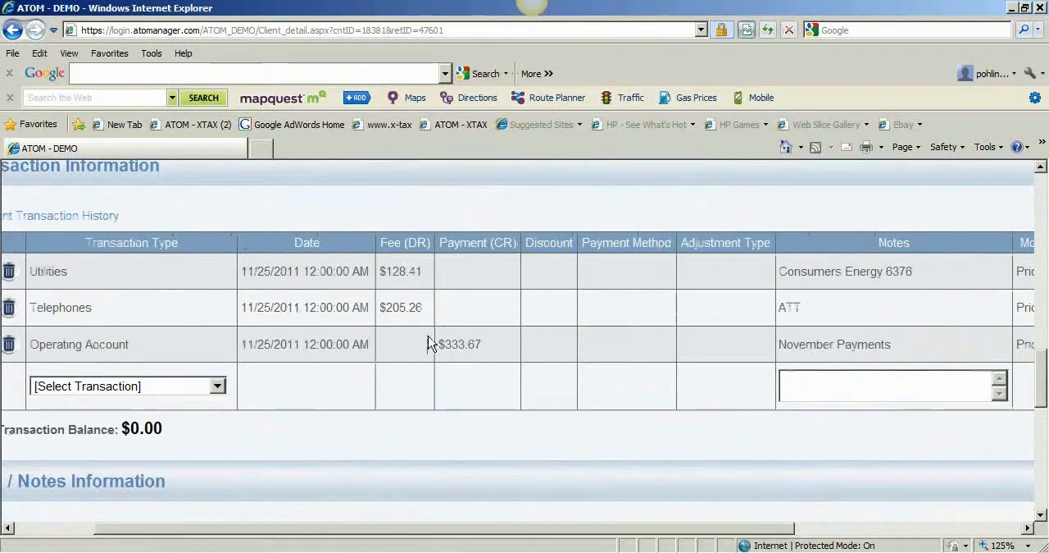
scroll(407, 474, down, 1)
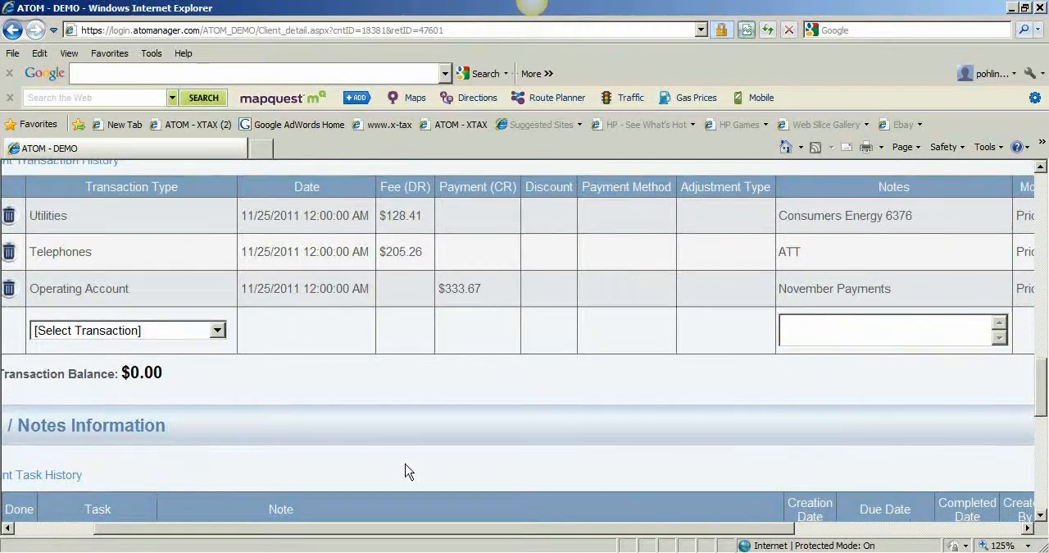
scroll(408, 471, down, 3)
scroll(407, 471, up, 5)
scroll(407, 472, up, 5)
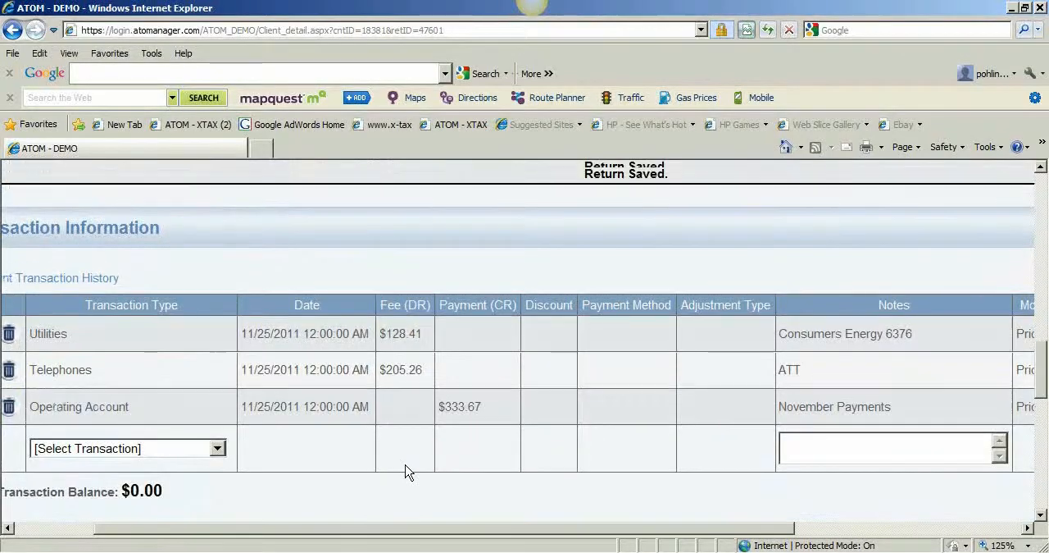
Search for the MASTERCARD client by its employer ID and open its client details.
scroll(432, 472, up, 10)
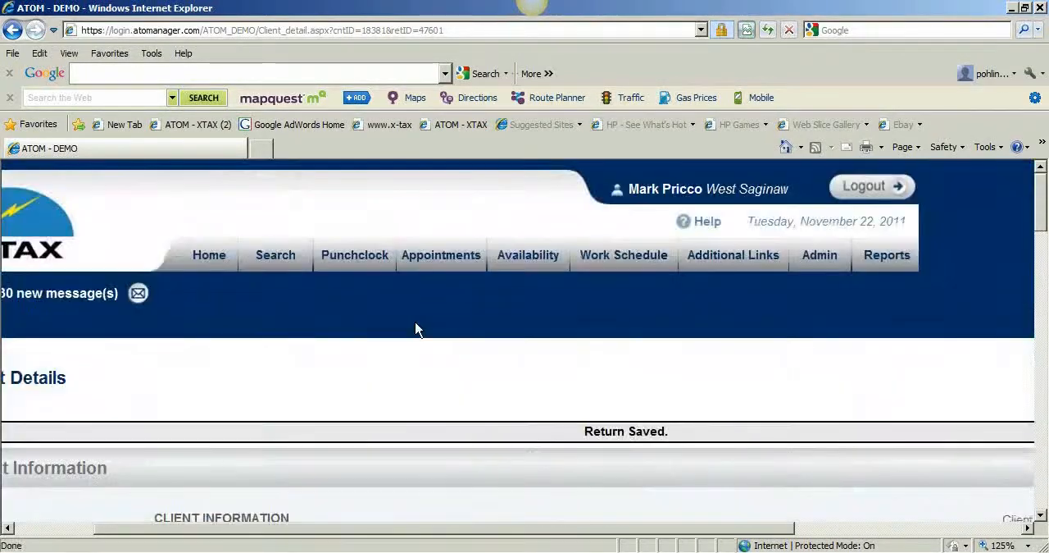
click(275, 255)
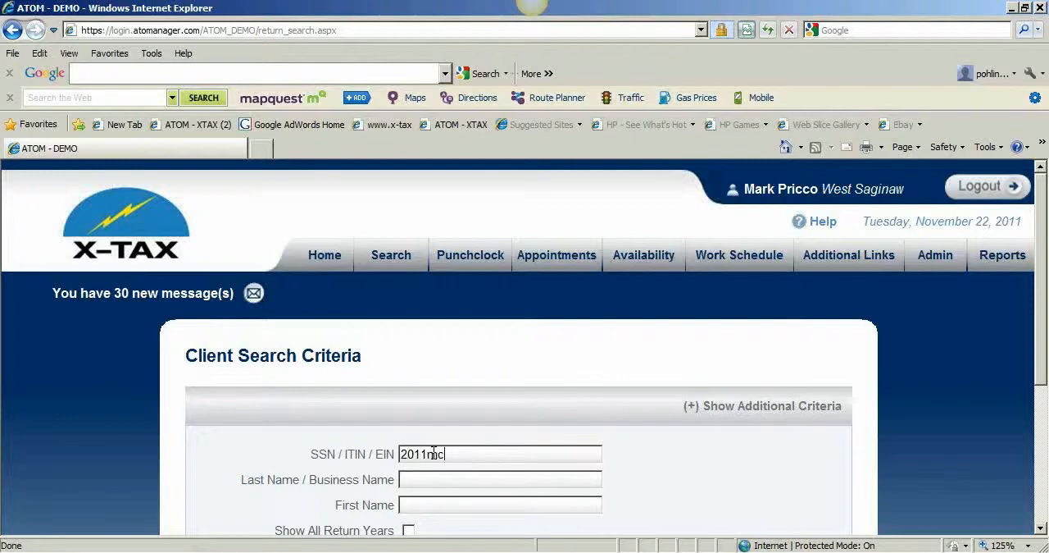
key(Return)
scroll(432, 452, down, 5)
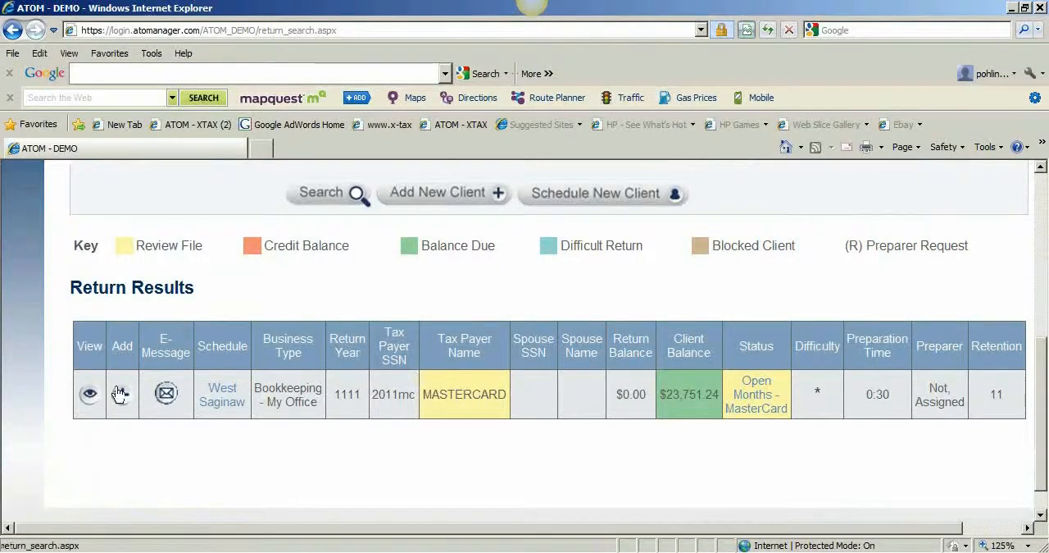
click(89, 395)
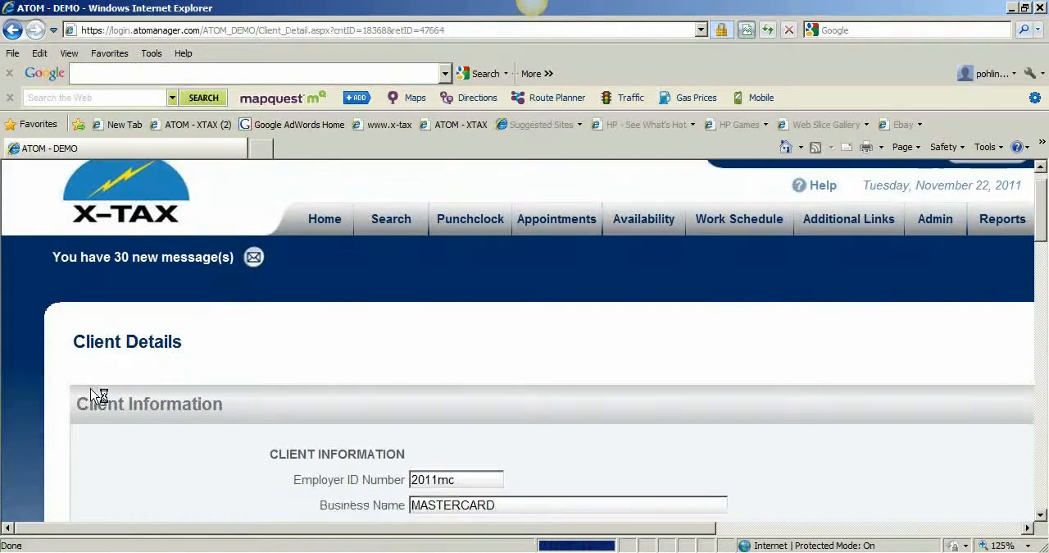
Start a Telephones transaction dated 11/29/2011 in the MASTERCARD return.
scroll(92, 393, down, 12)
scroll(92, 392, down, 3)
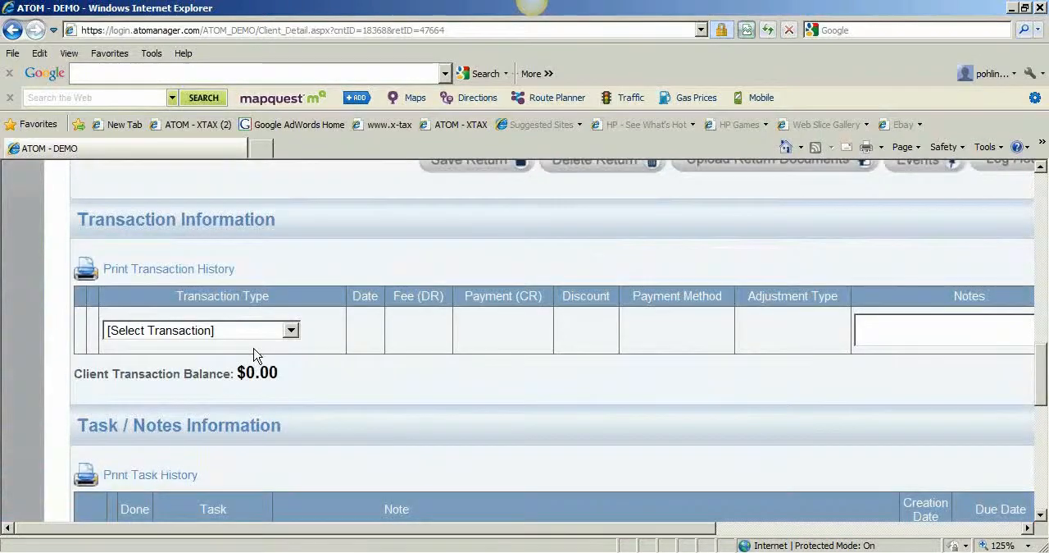
click(278, 331)
drag(292, 179, 288, 326)
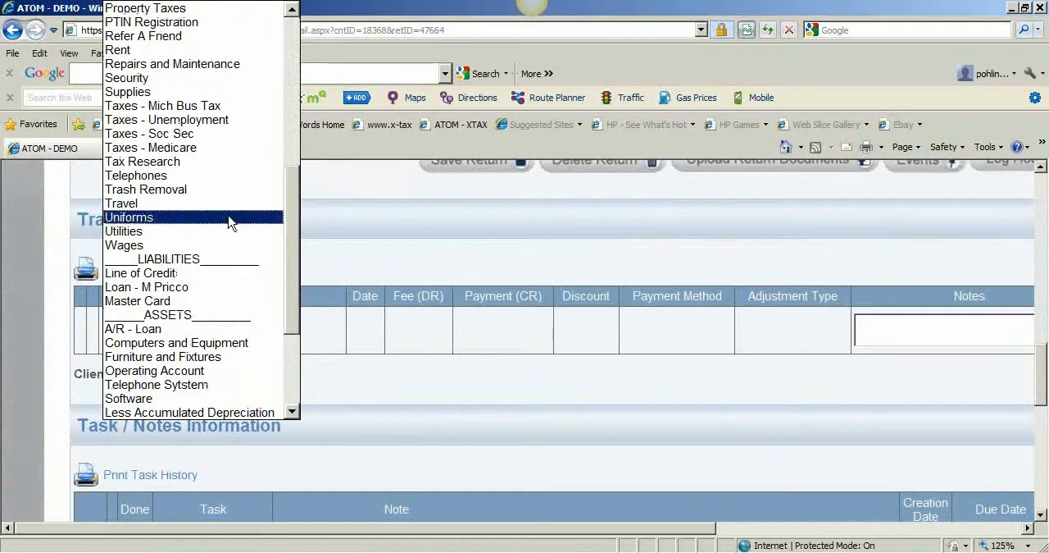
click(217, 176)
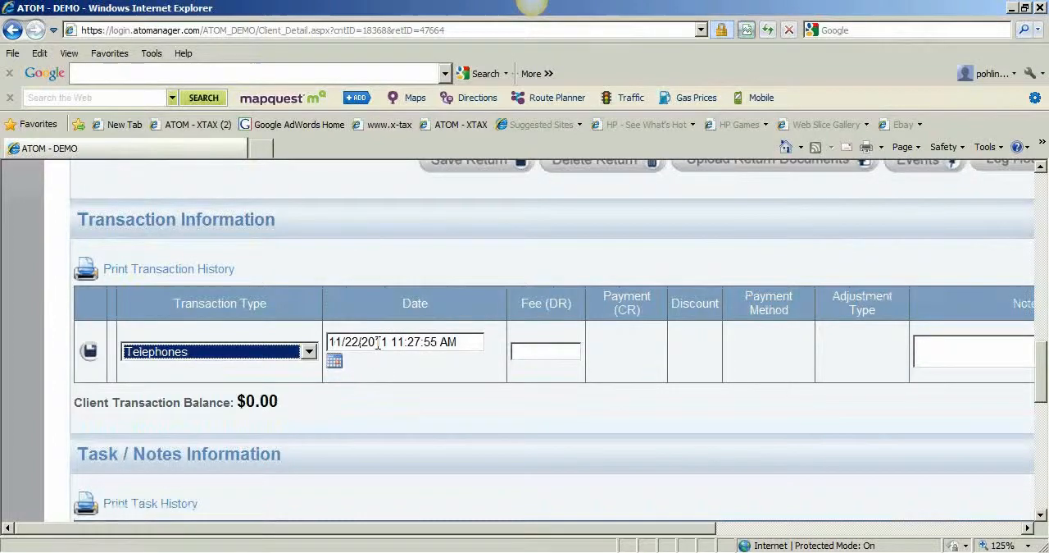
click(334, 362)
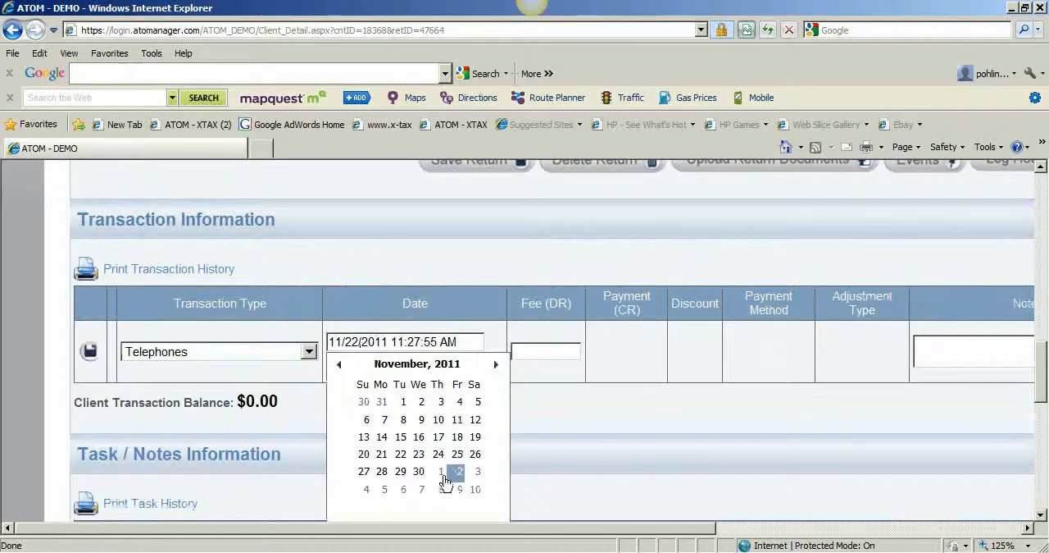
click(401, 475)
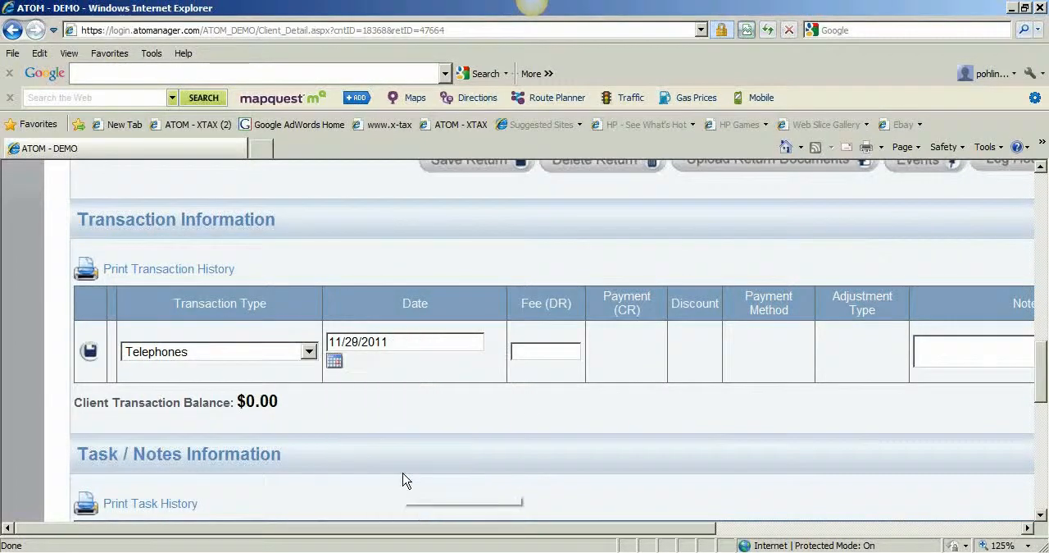
Set the Telephones transaction's fee to 205.26, its note to ATT 5279 and its site override to JC.
click(546, 358)
text(20)
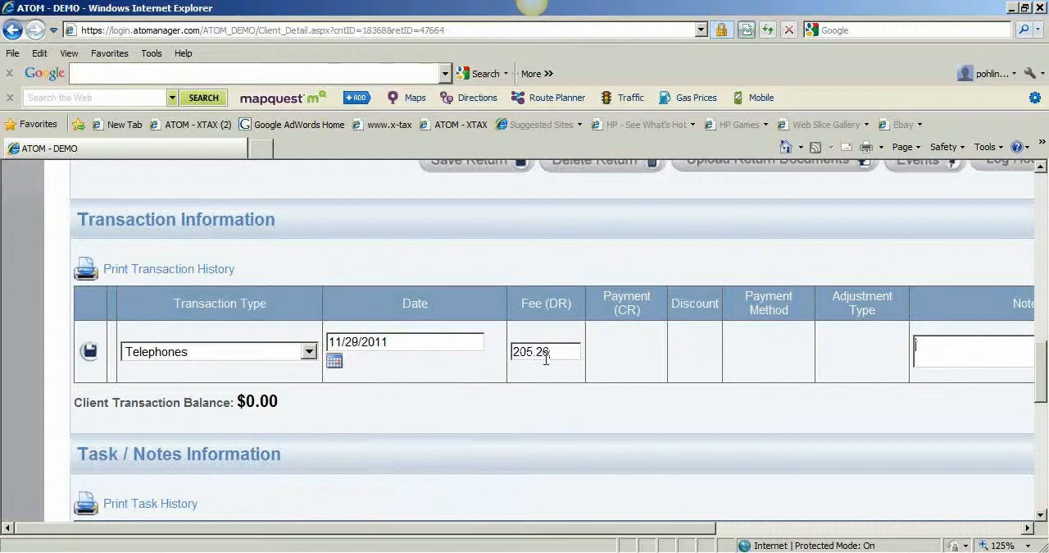
text(ATT)
drag(555, 528, 805, 528)
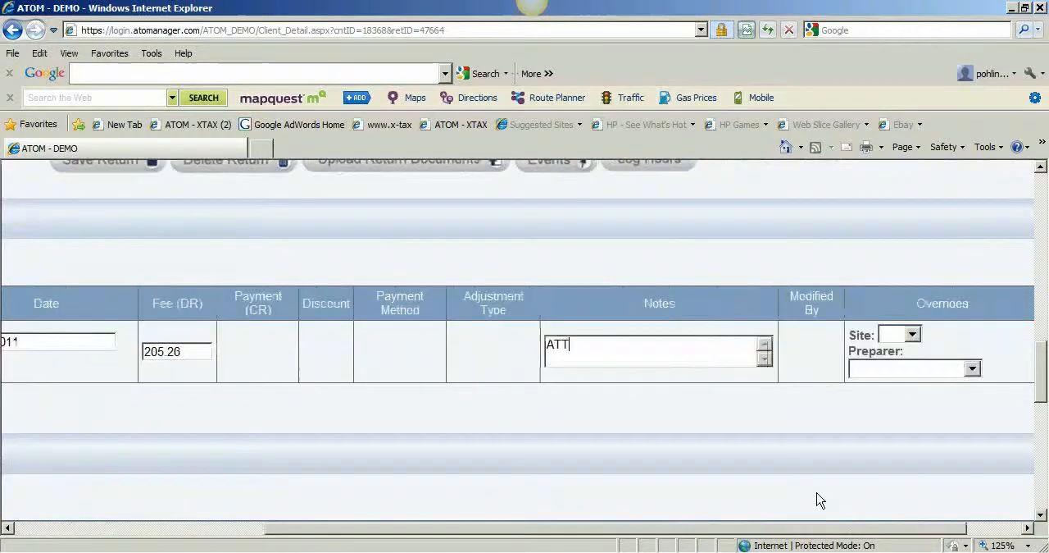
click(912, 333)
click(896, 366)
click(651, 343)
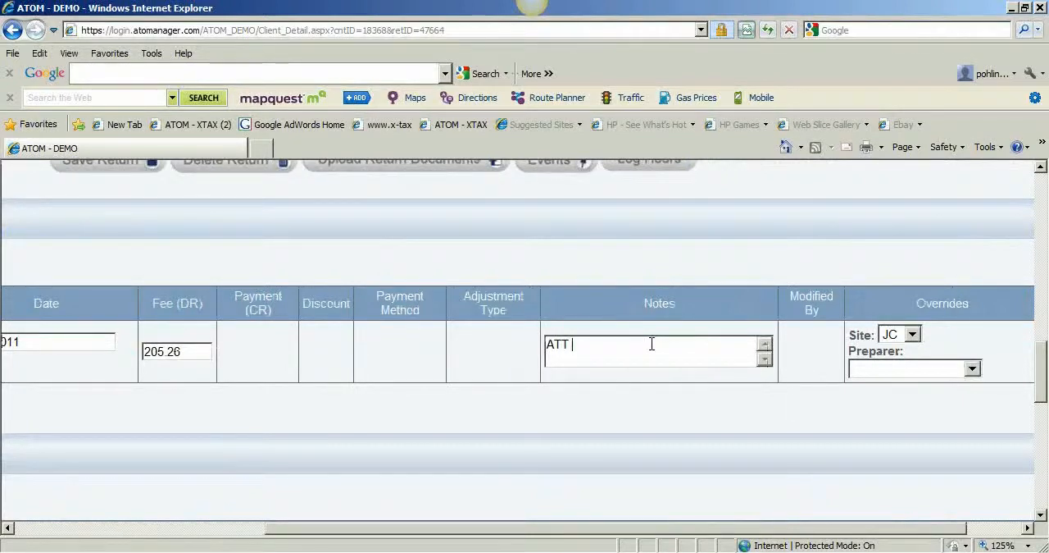
text(5279)
Add the completed Telephones transaction to the MASTERCARD return and review its entry and the client balance.
drag(628, 527, 420, 529)
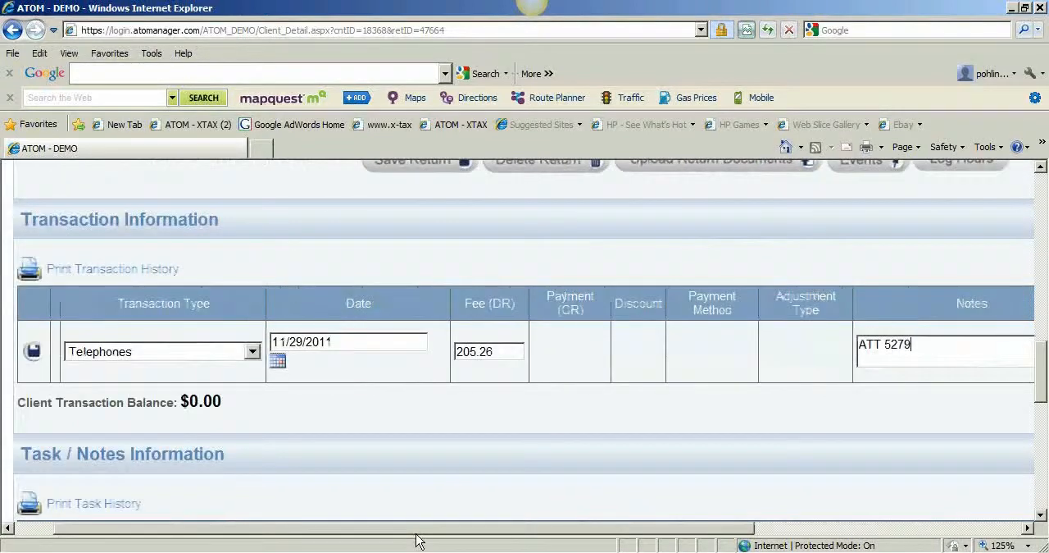
click(32, 351)
scroll(205, 426, down, 4)
scroll(208, 416, up, 3)
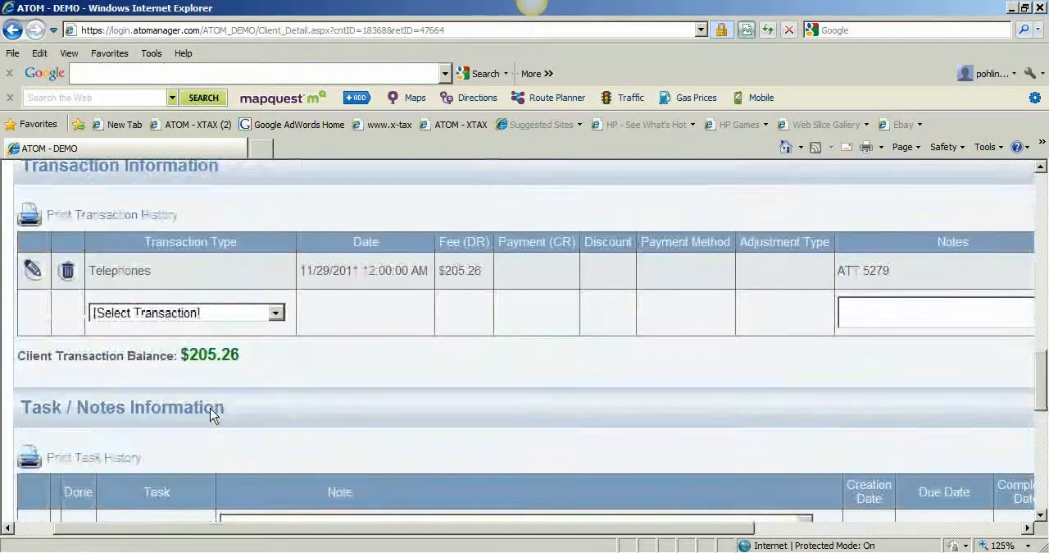
scroll(210, 413, up, 1)
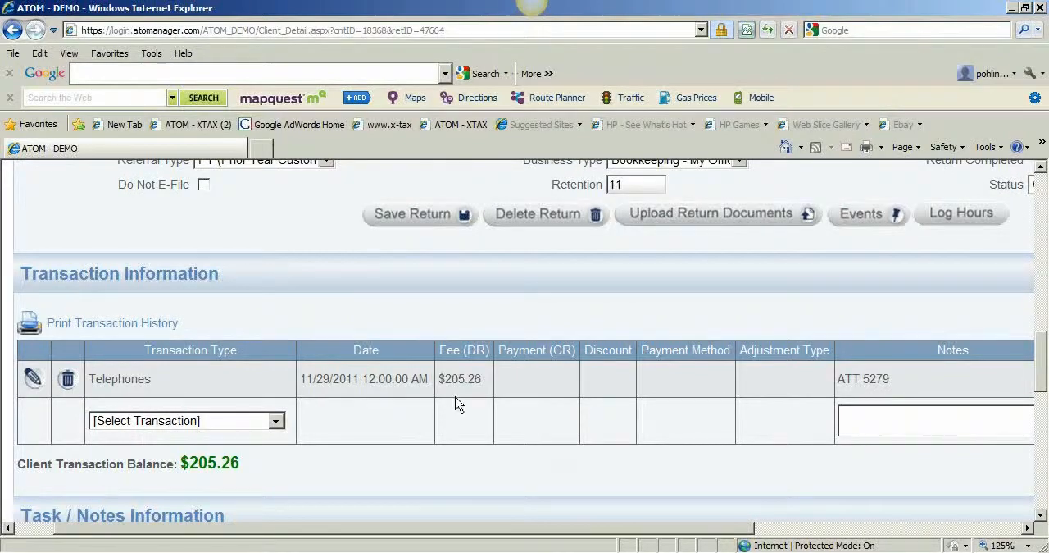
scroll(456, 402, down, 1)
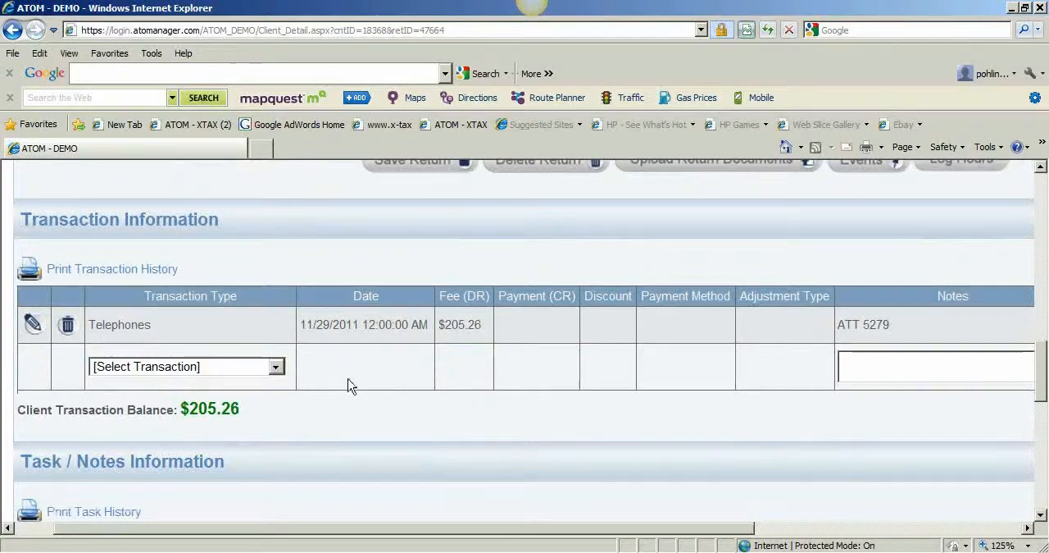
Add a Master Card transaction with a payment of 205.26 to the MASTERCARD return.
scroll(349, 385, down, 2)
click(277, 261)
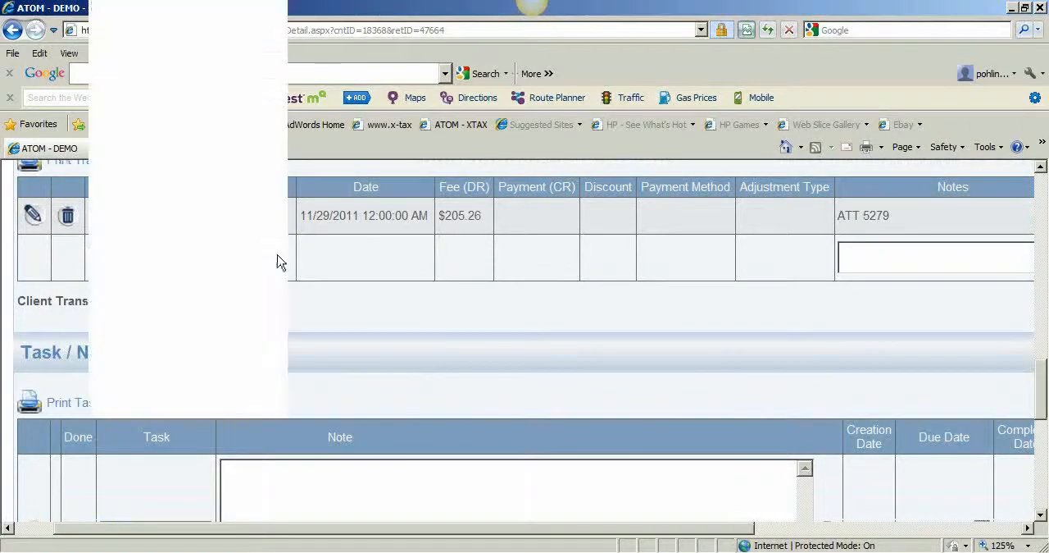
scroll(277, 246, down, 3)
drag(277, 232, 277, 364)
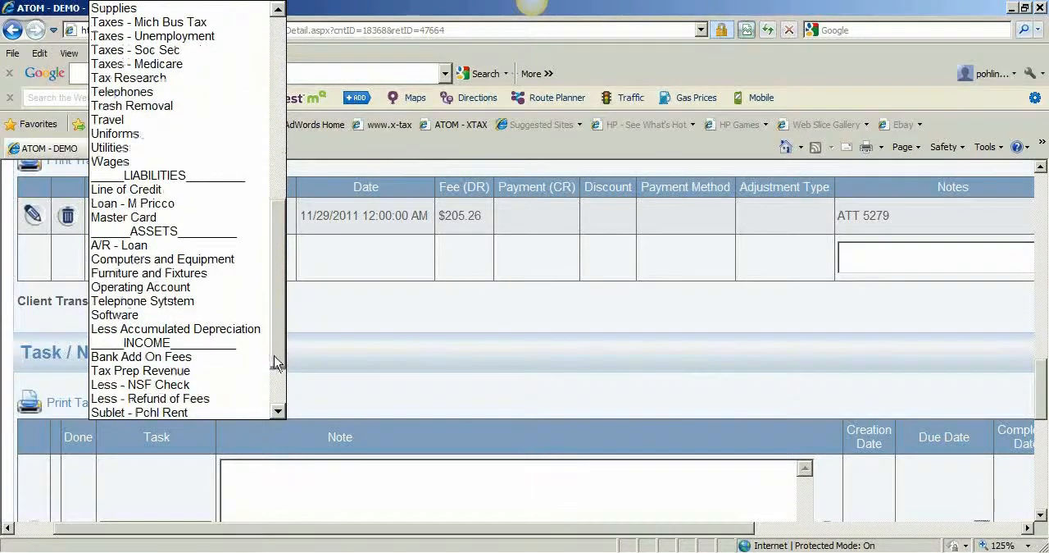
click(201, 218)
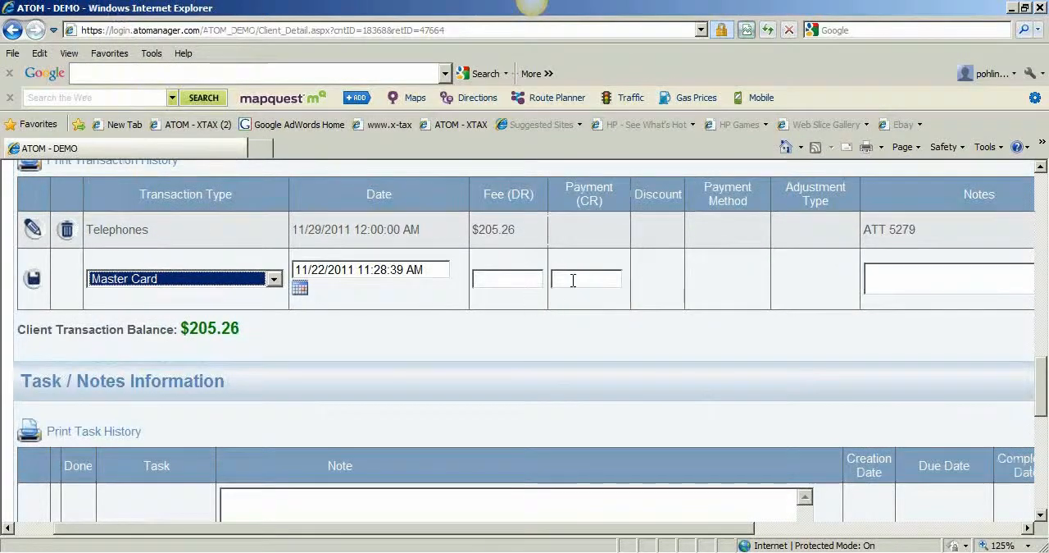
click(595, 277)
text(205.26)
click(31, 282)
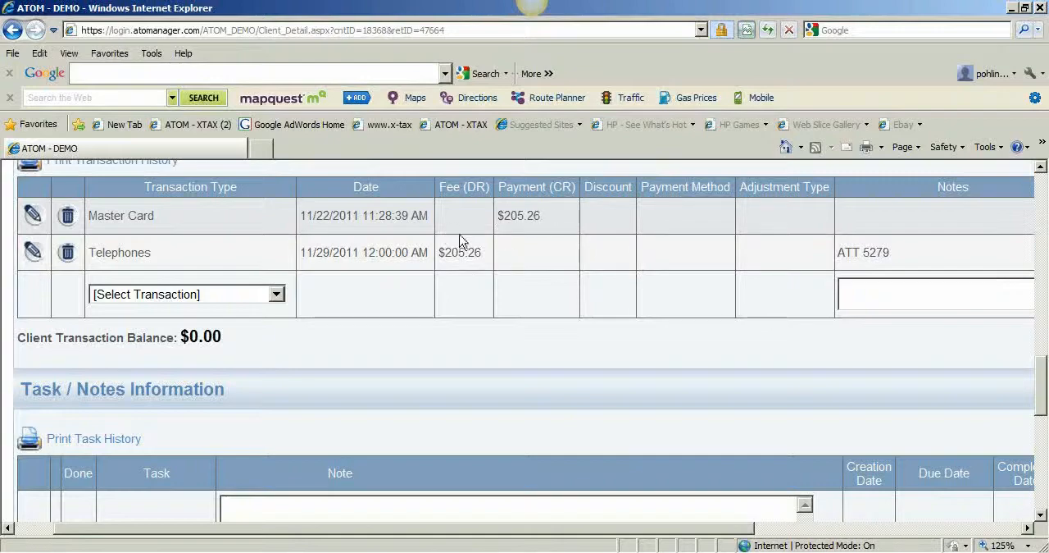
Add a second Master Card transaction with a fee of 205.26 and the note "Payment toward Credit CArd".
click(276, 293)
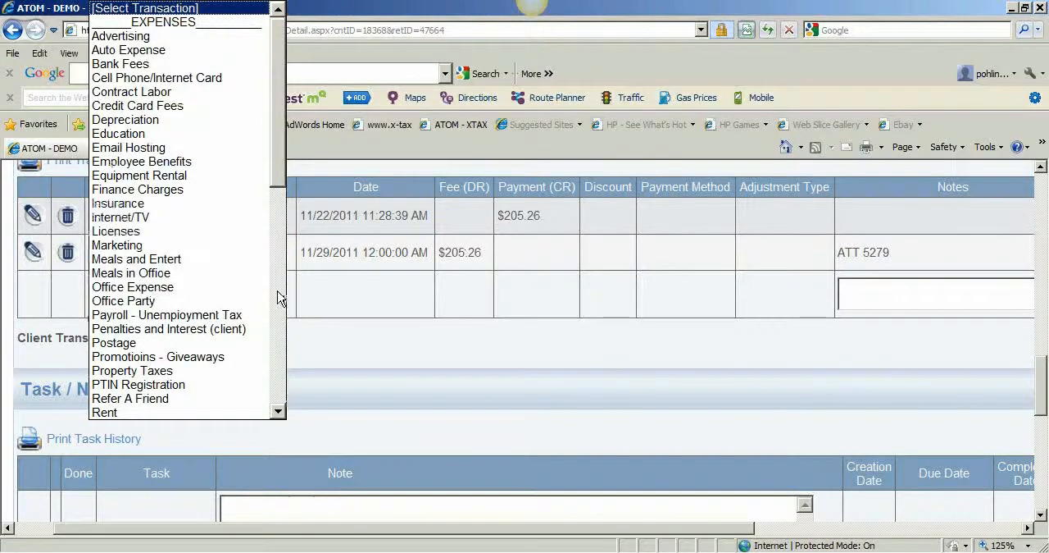
drag(280, 191, 278, 323)
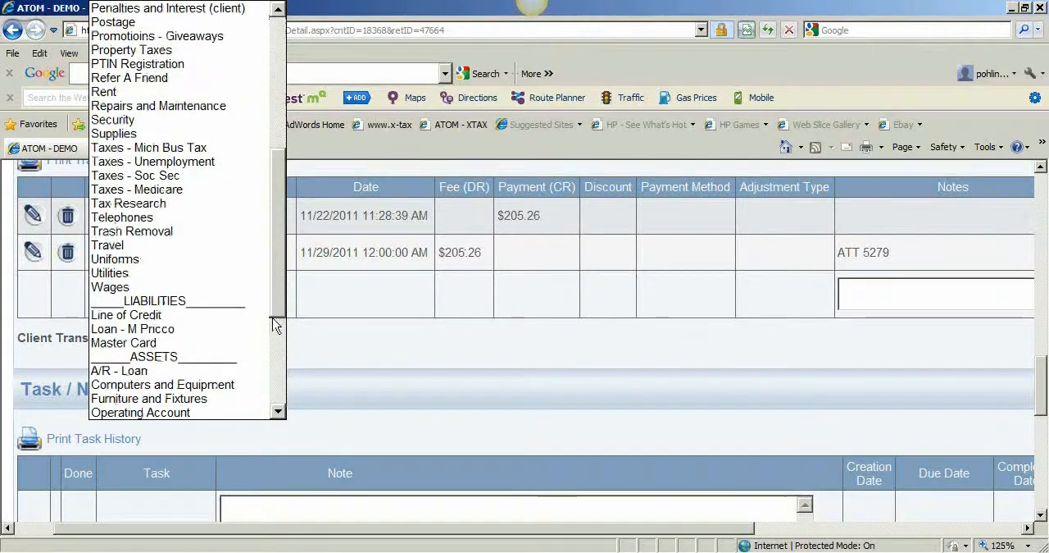
click(218, 341)
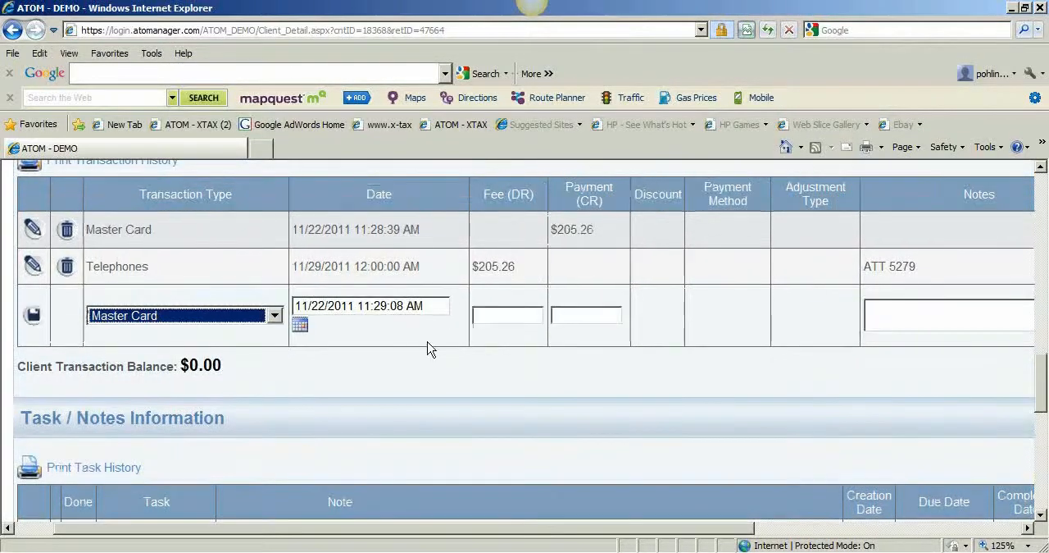
click(500, 315)
text(205.26)
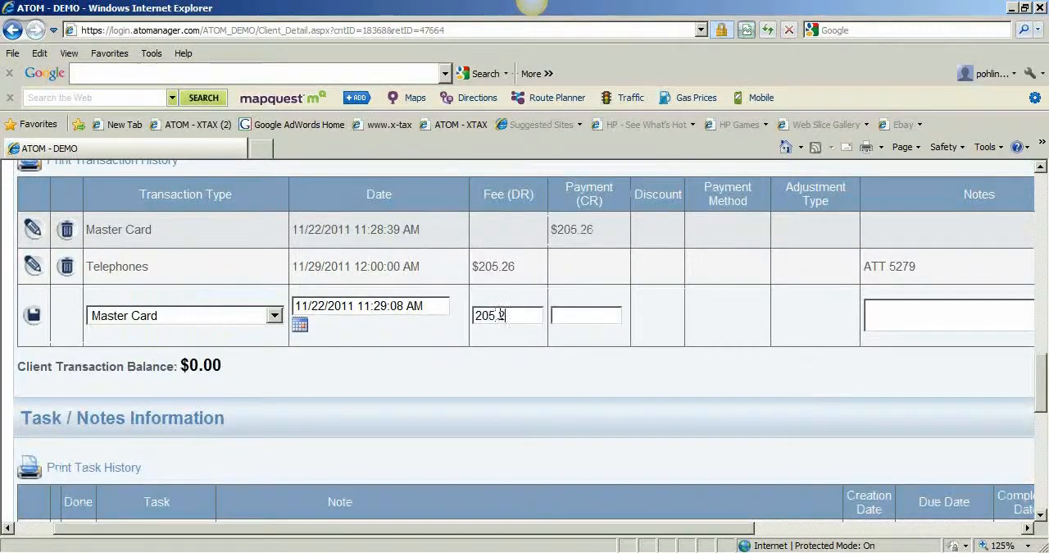
click(907, 315)
text(Payment toward Credit)
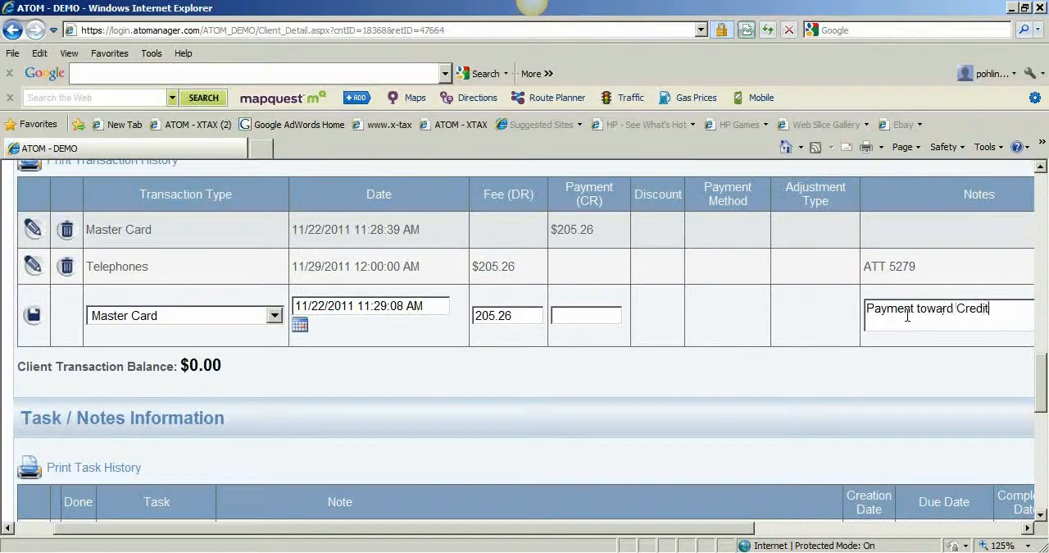
text( CArd)
click(39, 318)
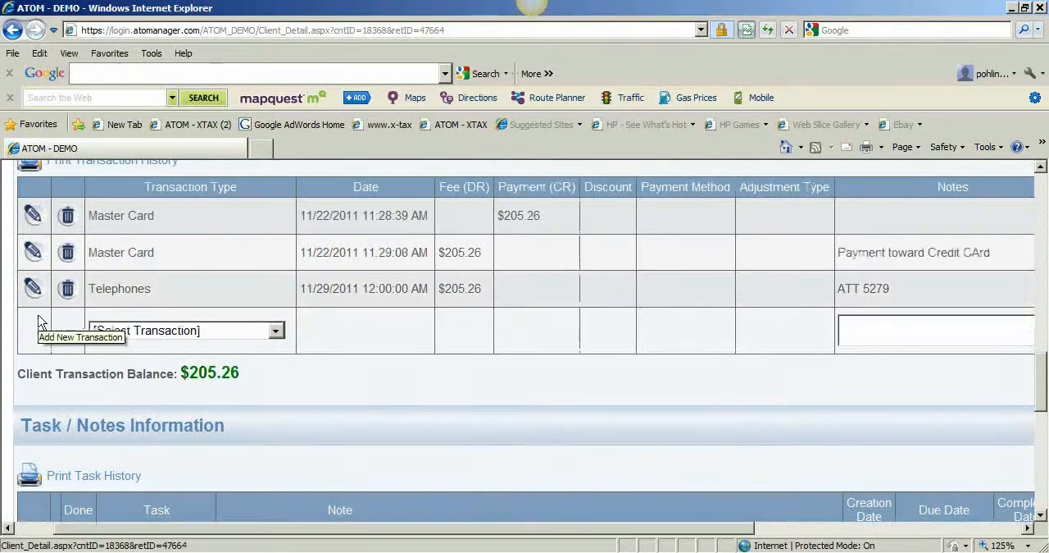
Add an Operating Account transaction with a payment of 205.26 and the note "paying off credit card".
click(168, 328)
scroll(169, 331, down, 2)
scroll(168, 329, down, 6)
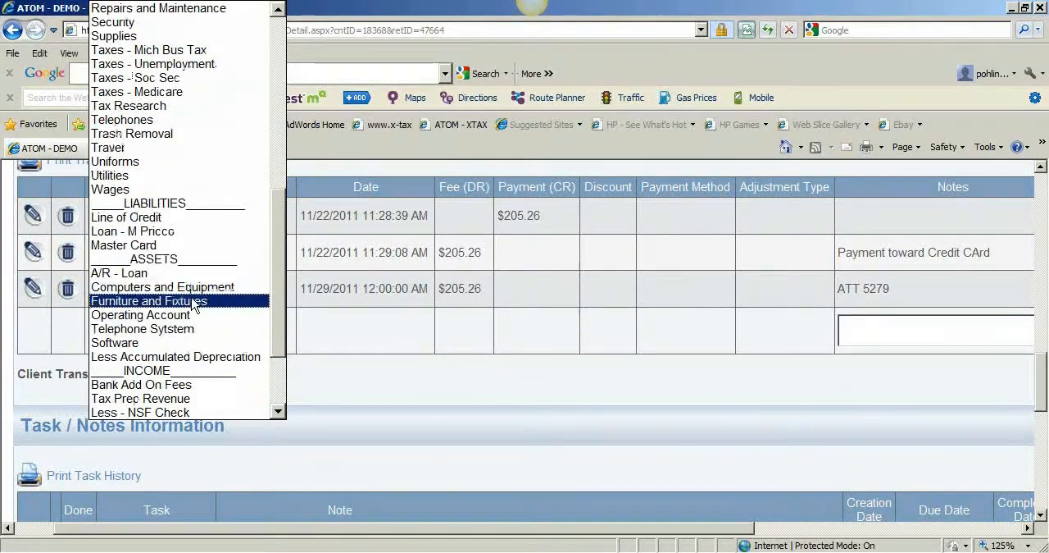
scroll(194, 303, down, 2)
click(197, 234)
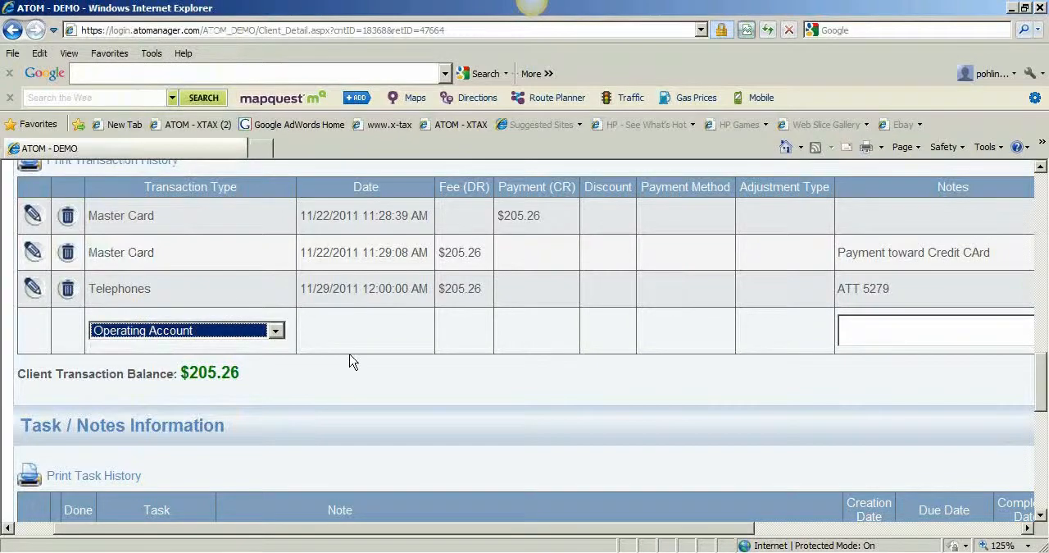
click(484, 351)
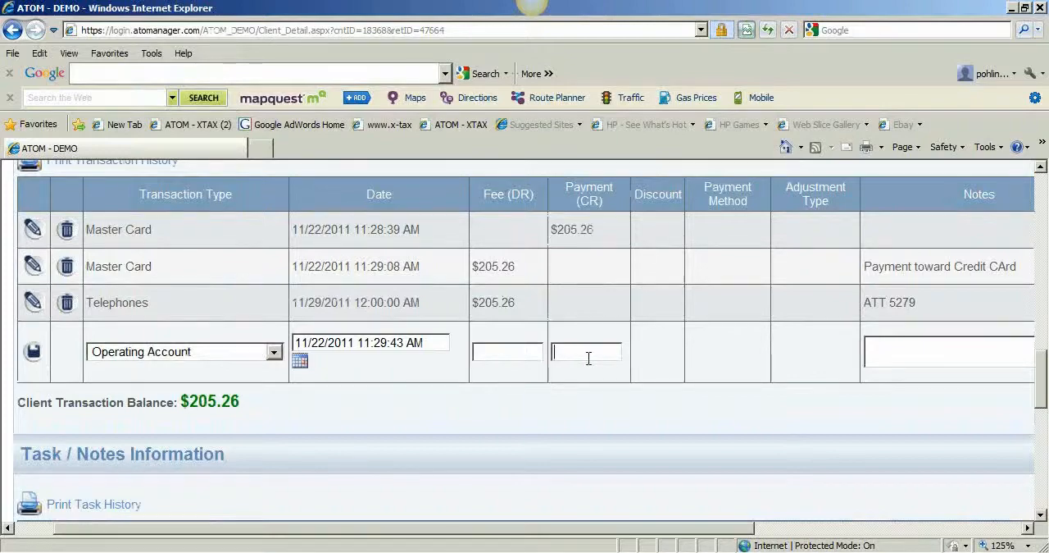
text(205.26)
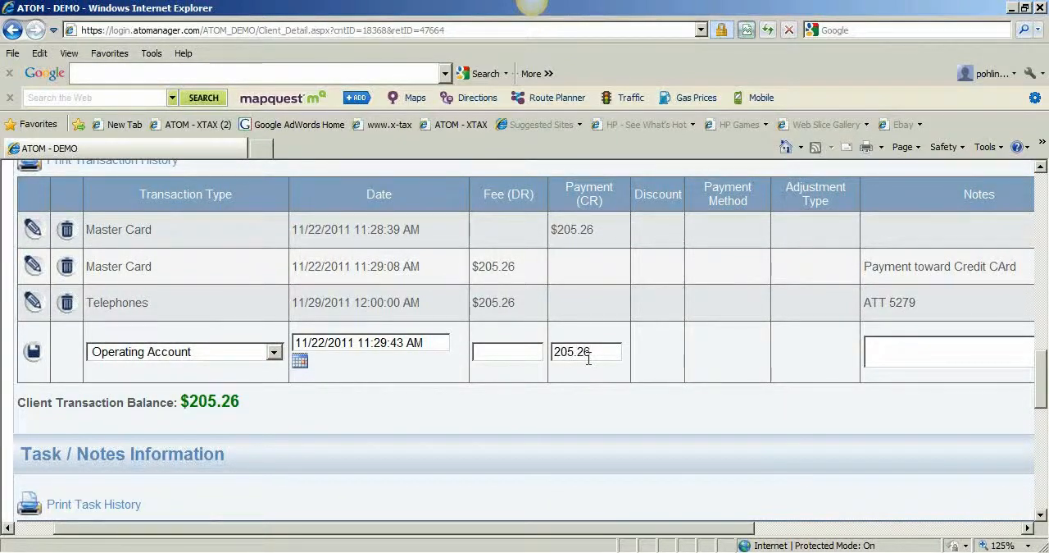
click(905, 345)
text(paying off credit card)
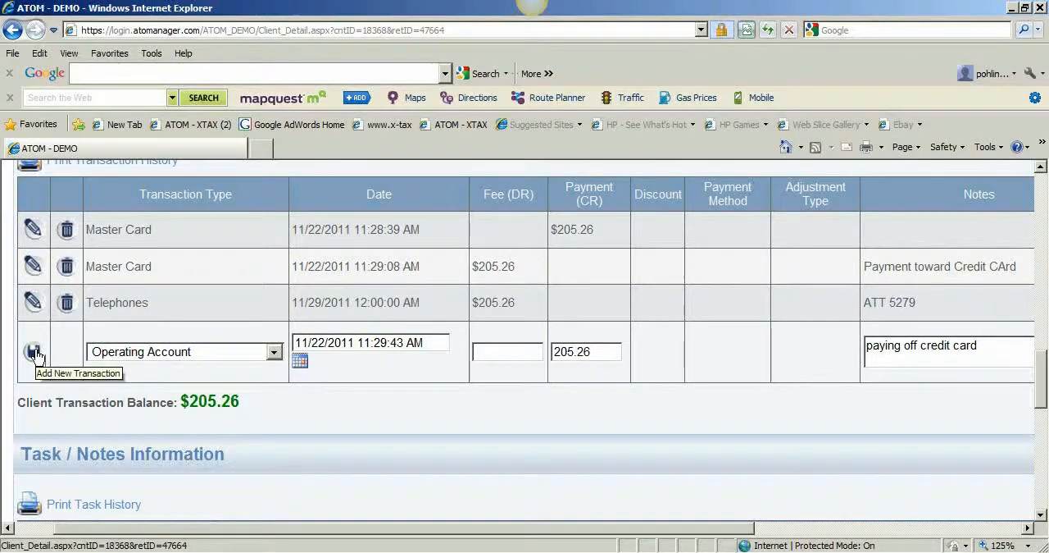
click(34, 352)
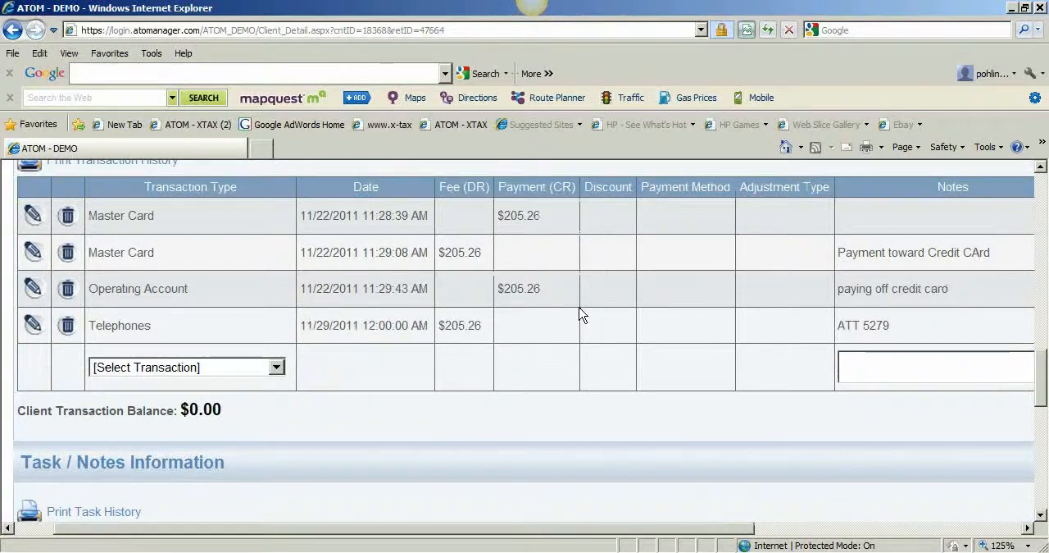
Review the MASTERCARD client's transactions, the balances of its other monthly returns and the current return's information and status.
scroll(645, 253, up, 10)
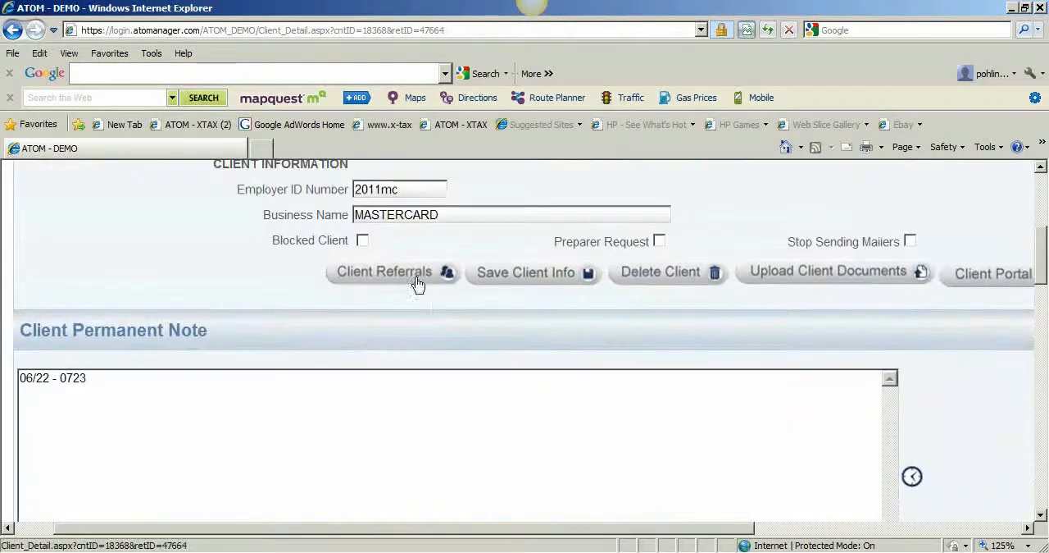
scroll(462, 323, down, 6)
scroll(462, 343, down, 2)
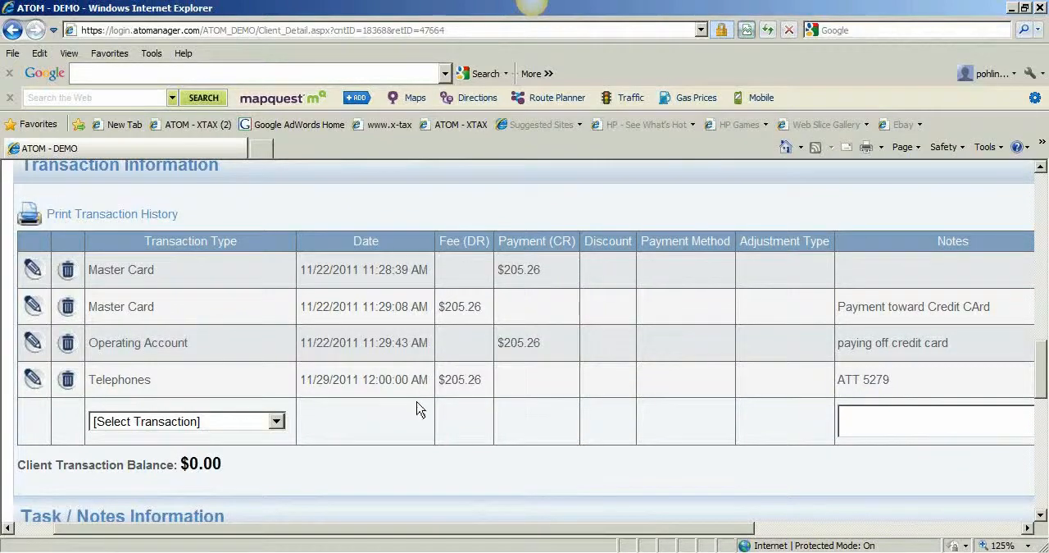
scroll(418, 410, down, 6)
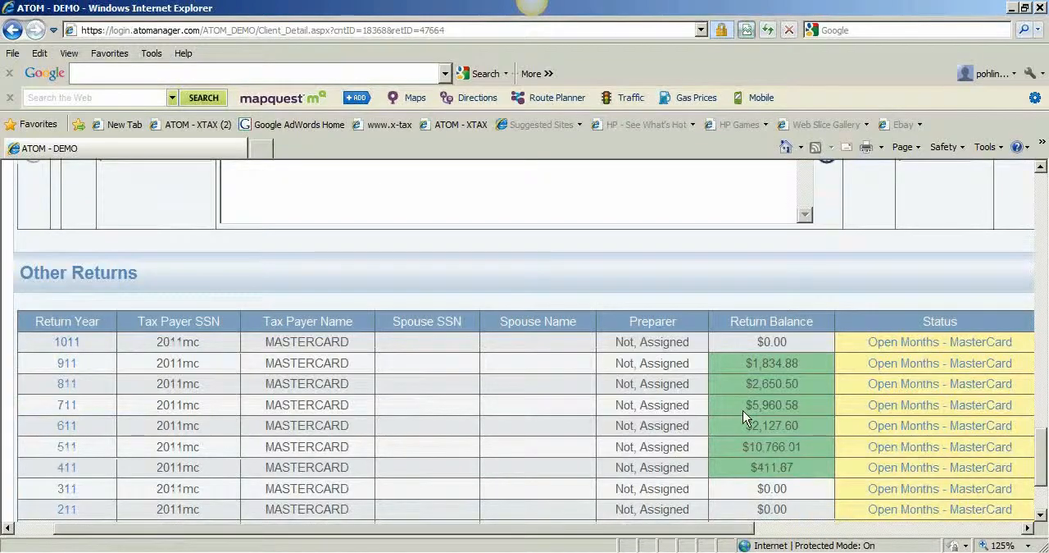
scroll(769, 374, up, 8)
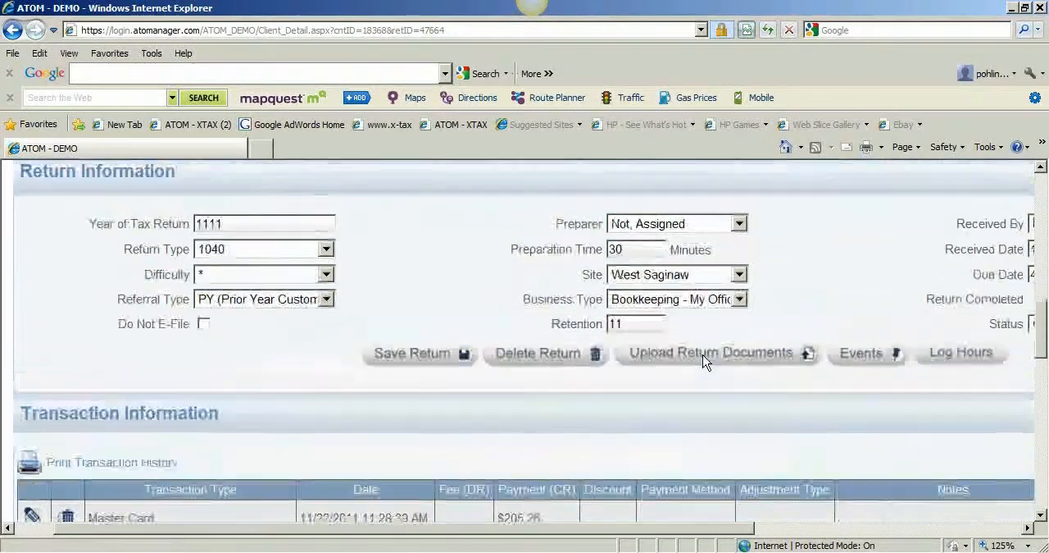
scroll(702, 356, up, 1)
drag(656, 528, 893, 527)
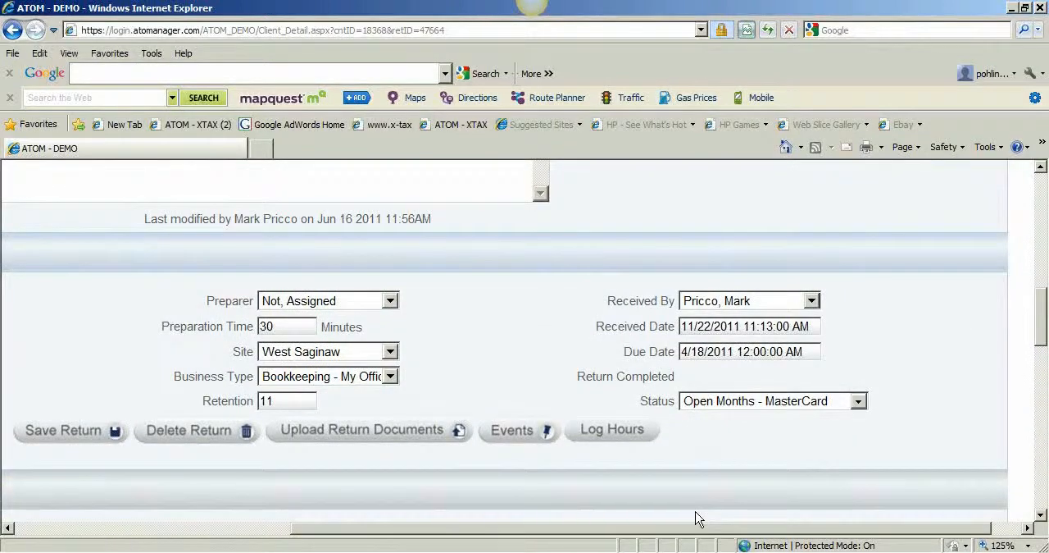
drag(684, 529, 547, 532)
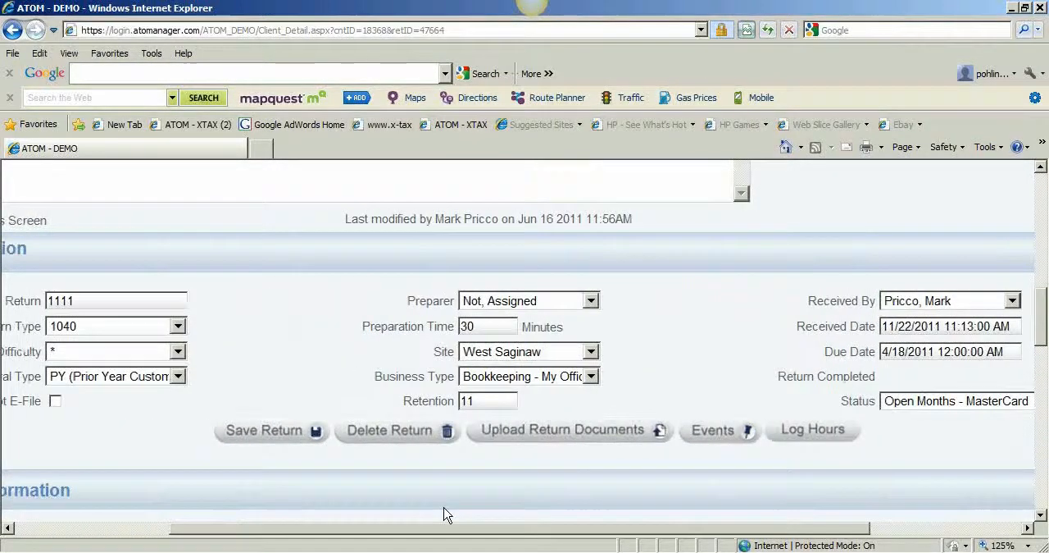
scroll(537, 501, up, 3)
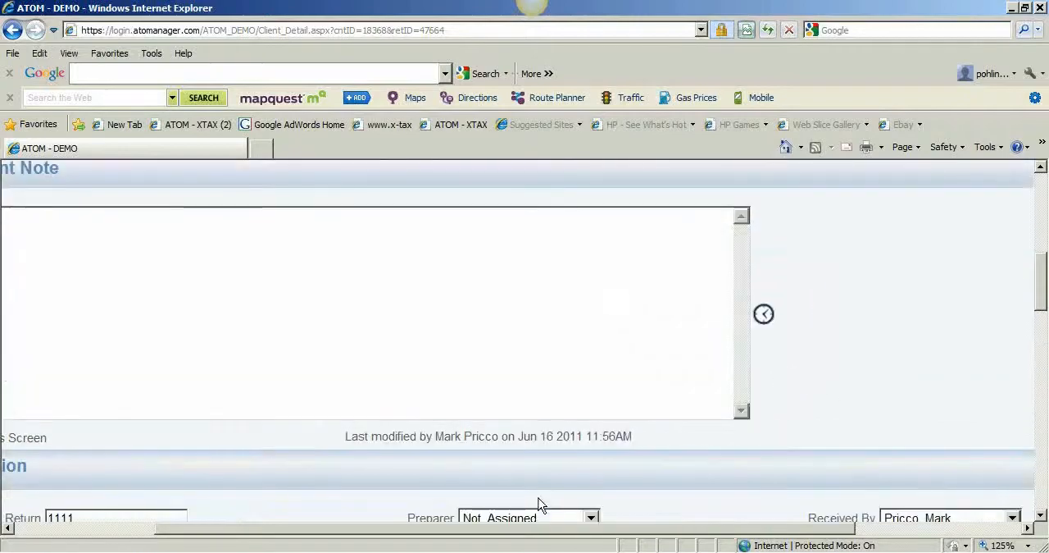
mouse_move(1042, 292)
mouse_down()
mouse_move(1041, 228)
mouse_move(1040, 306)
mouse_up()
drag(812, 533, 668, 531)
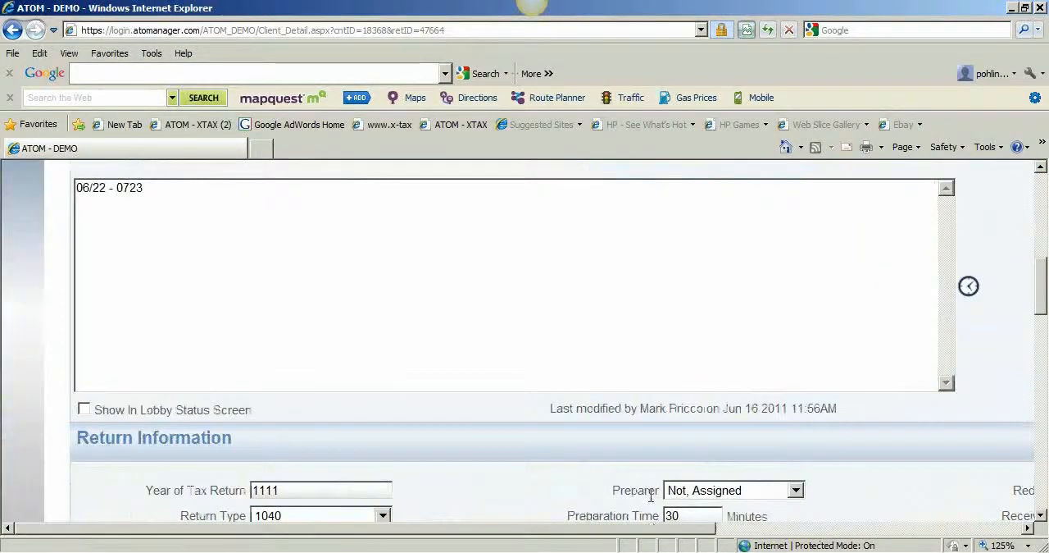
View the document upload page for the MASTERCARD return and go back to the client record.
scroll(651, 496, down, 2)
click(708, 402)
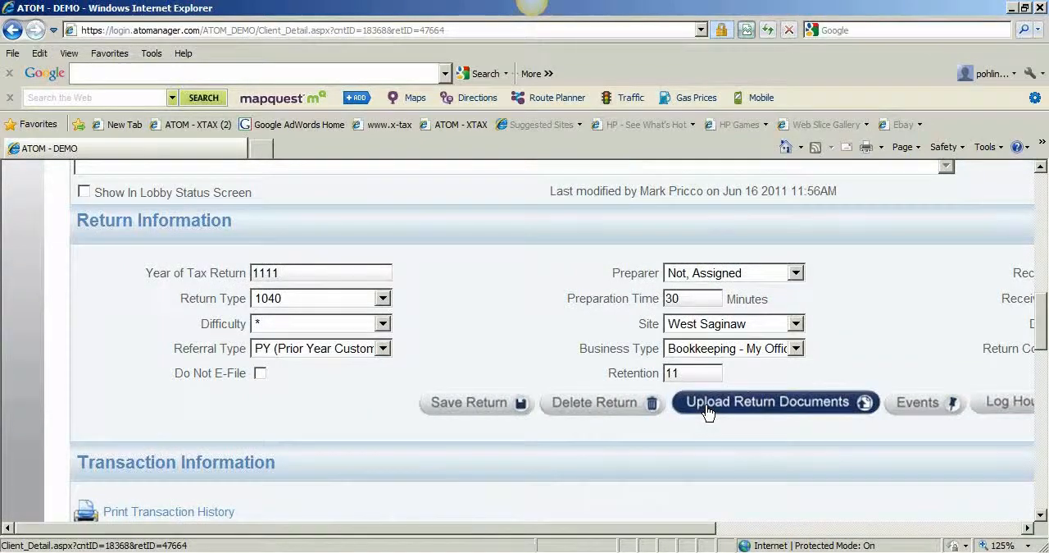
scroll(508, 450, down, 2)
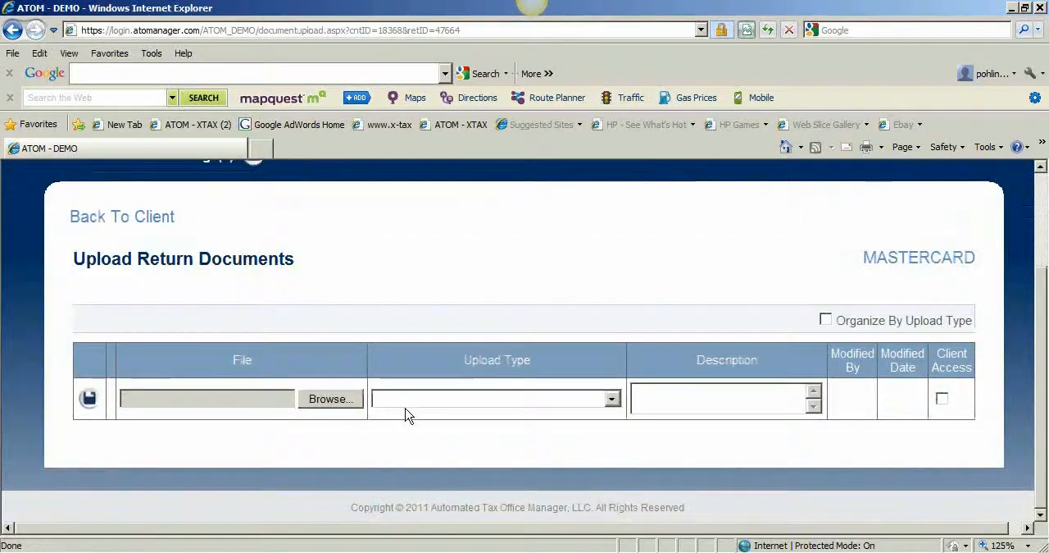
click(136, 217)
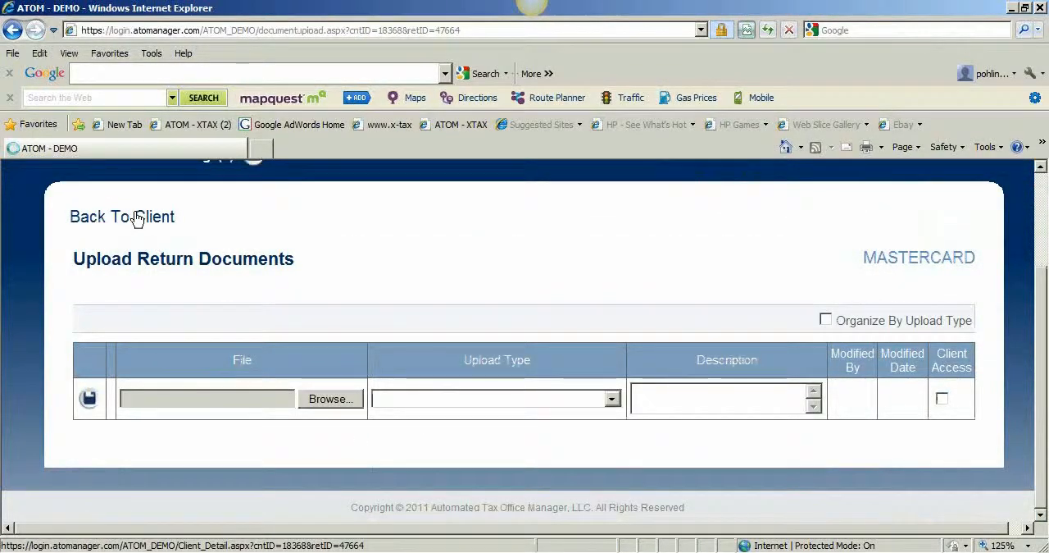